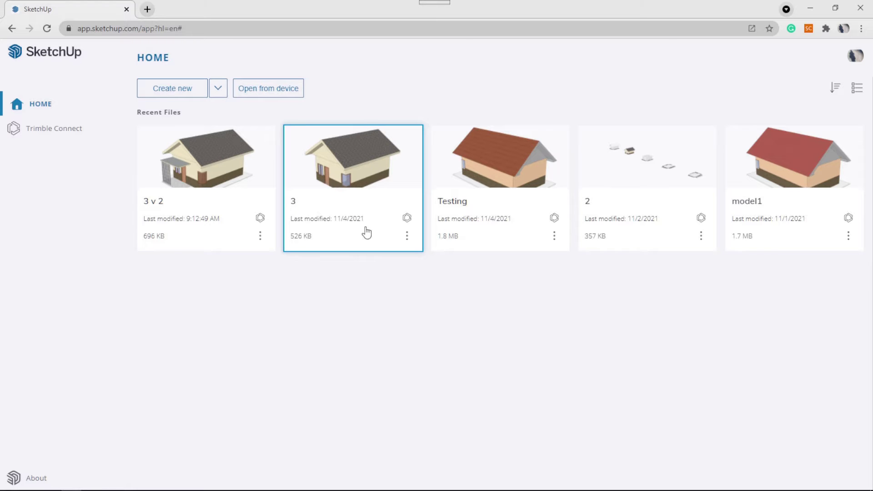
Compare the Details of file 3 and file 3 v 2 from their card menus.
click(407, 236)
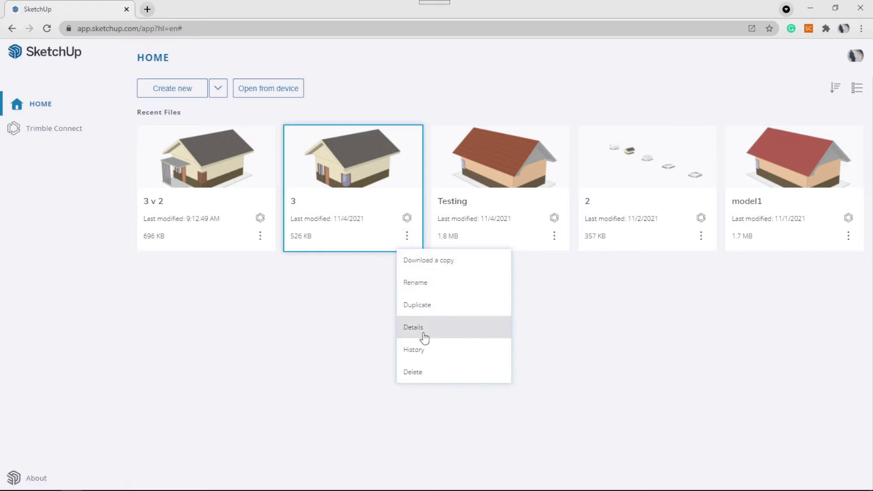
click(423, 334)
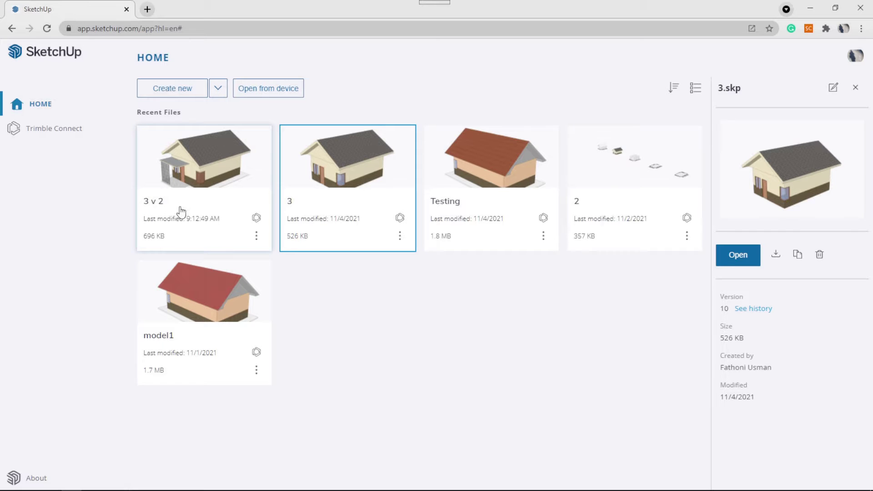
click(256, 236)
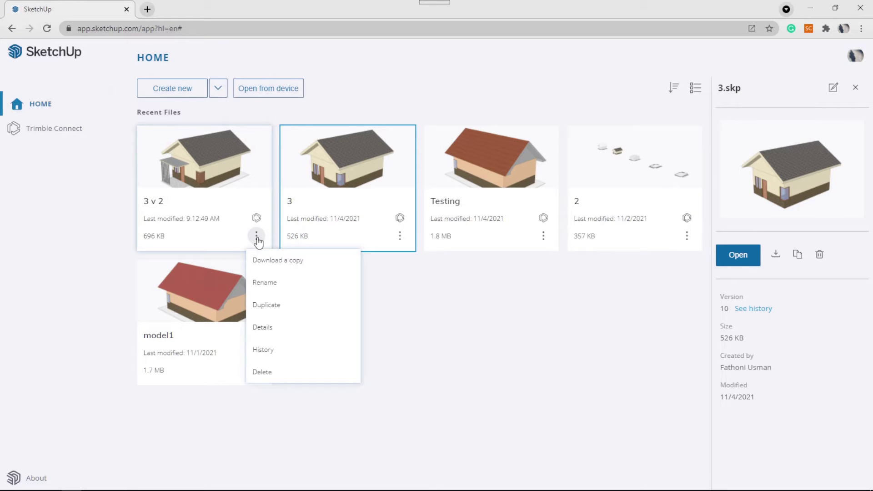
click(262, 330)
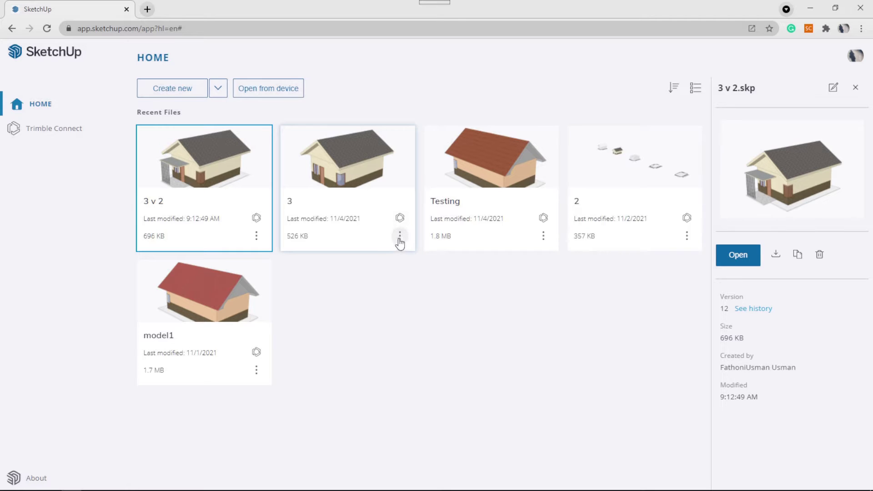
Show 3.skp's details again and open it in Trimble Connect.
click(399, 236)
click(369, 219)
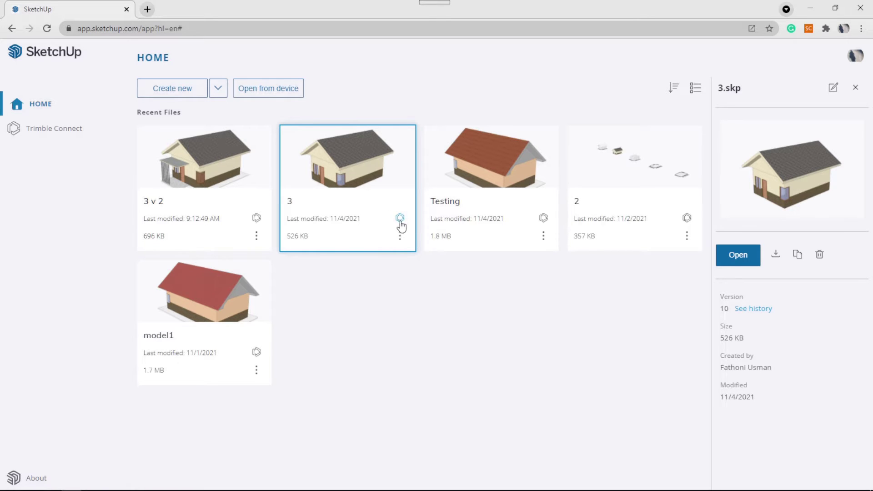
click(400, 217)
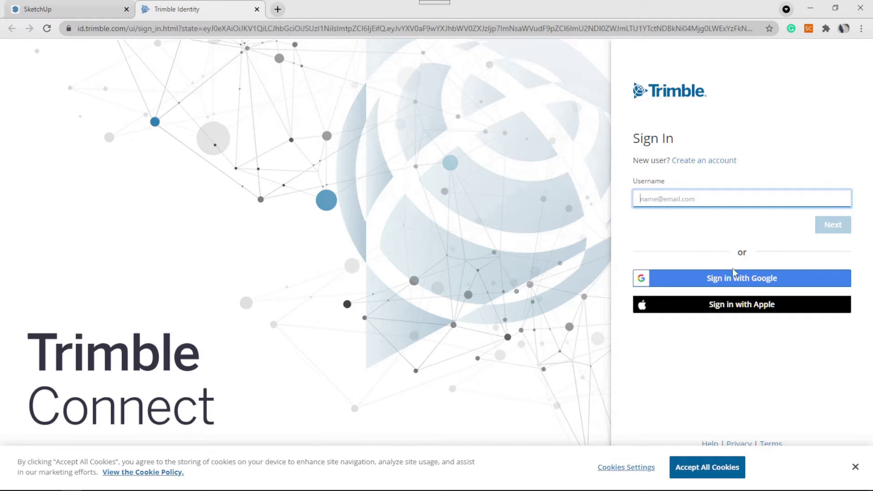
Sign in with Google, accept cookies, and open 3.skp from Explorer in the 3D Viewer.
click(750, 283)
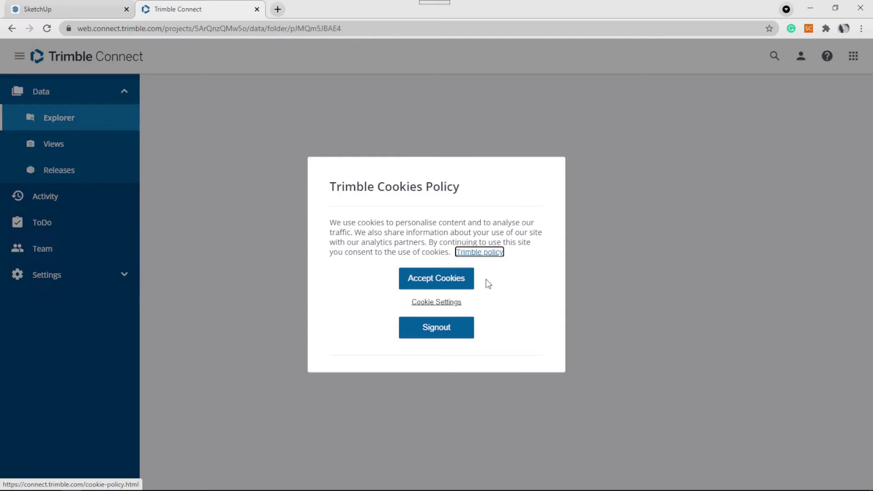
click(432, 282)
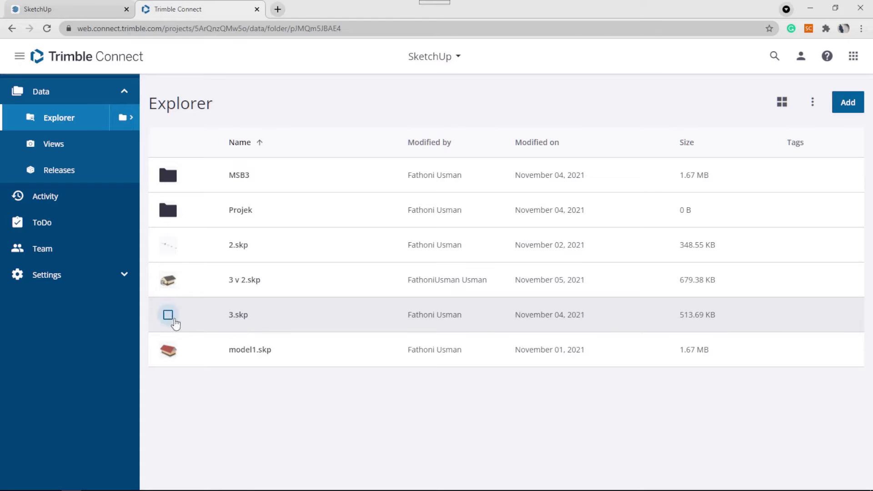
click(174, 320)
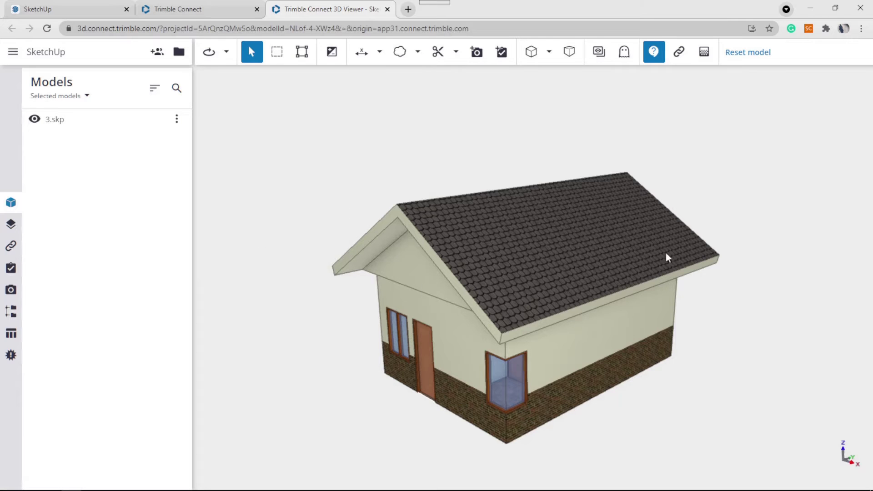
Orbit the house up to a high three-quarter view showing the long roof slope.
drag(732, 287, 727, 268)
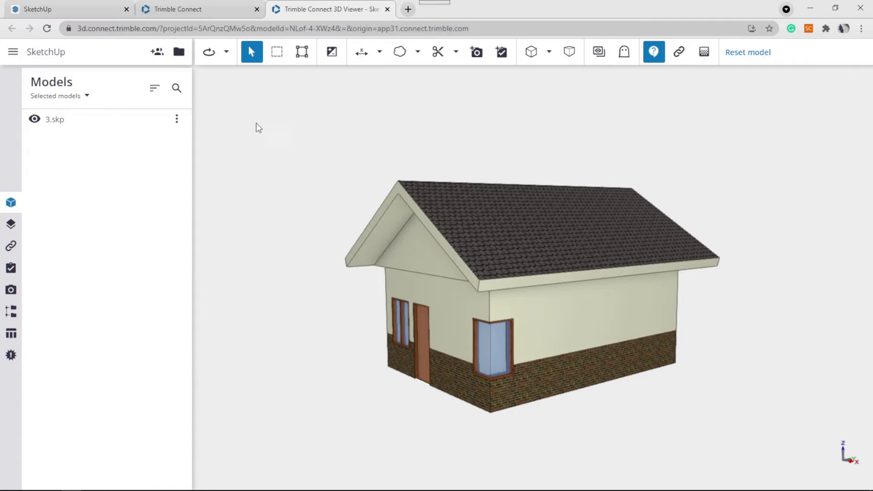
drag(289, 171, 323, 201)
drag(381, 187, 365, 123)
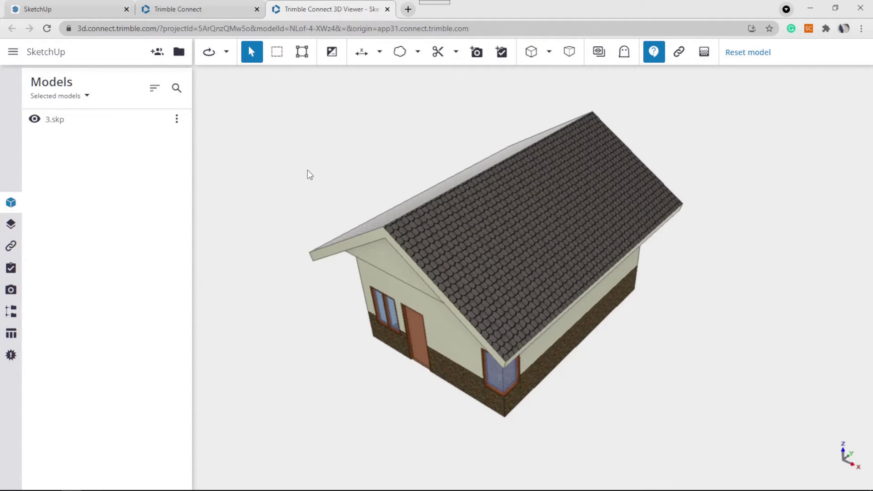
Invite a collaborator to the project by entering their e-mail address, keeping the User role.
click(159, 54)
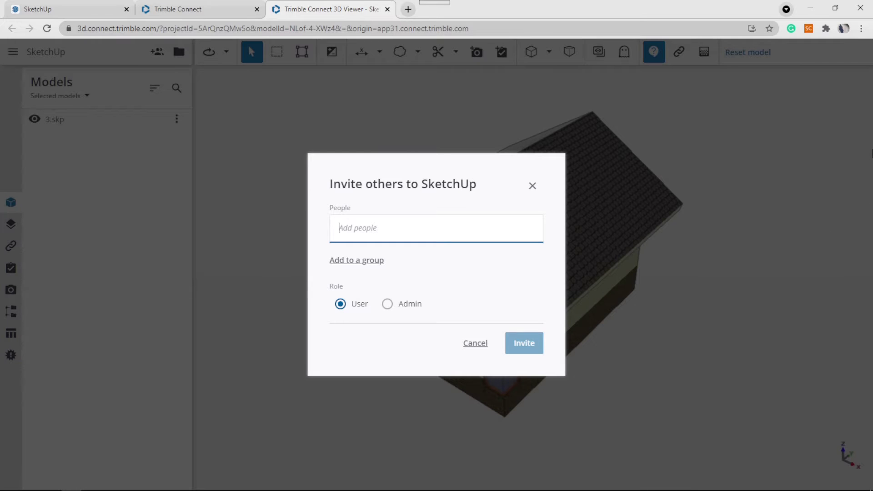
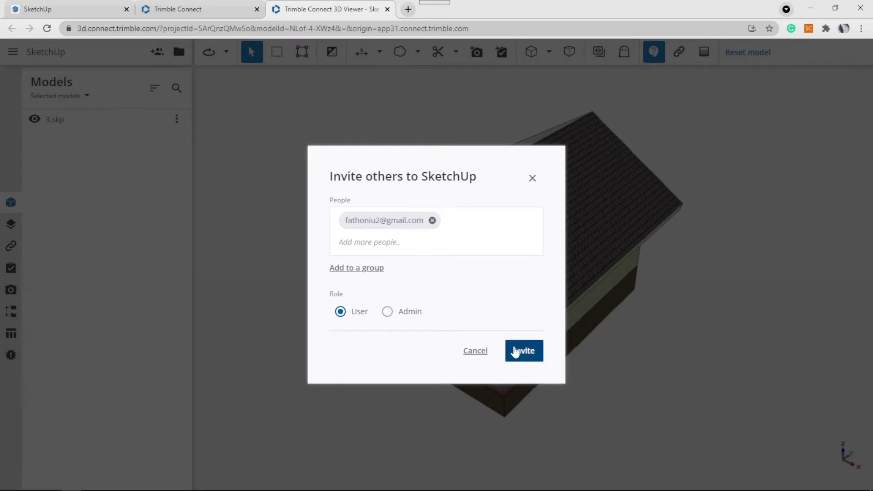
click(521, 354)
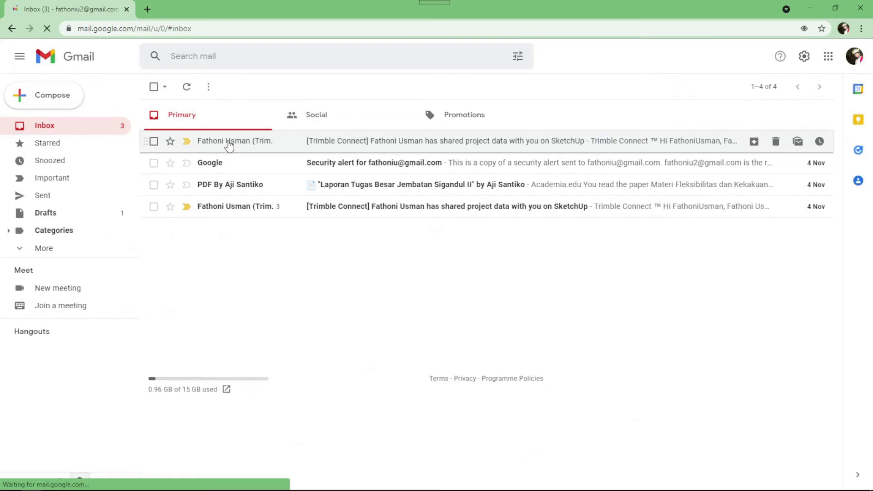
Open the newest Trimble Connect share email and scroll down to the shared 3.skp.
click(228, 142)
scroll(403, 150, down, 3)
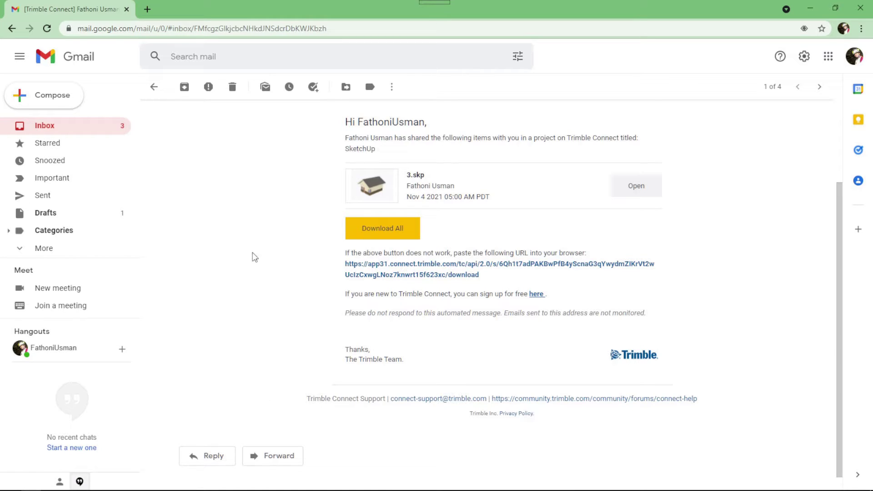
click(146, 10)
Search for 'sketchup web' in a new tab and launch SketchUp Free.
click(158, 25)
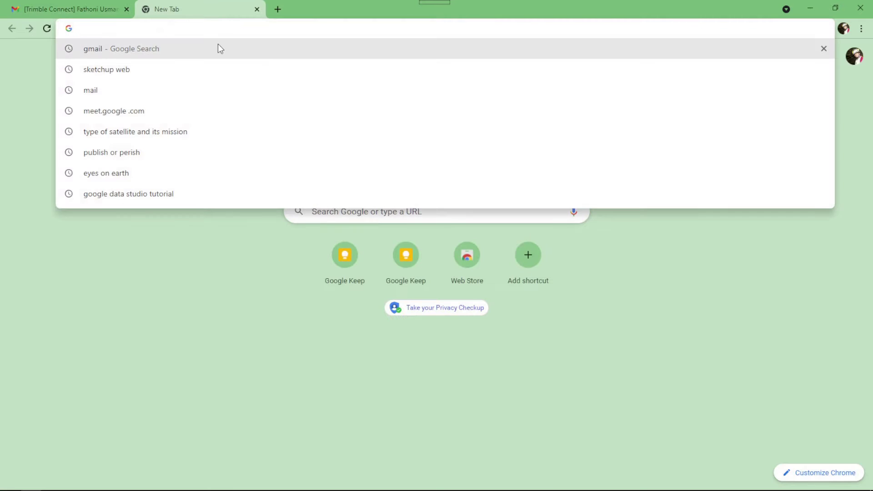
text(sketchup web)
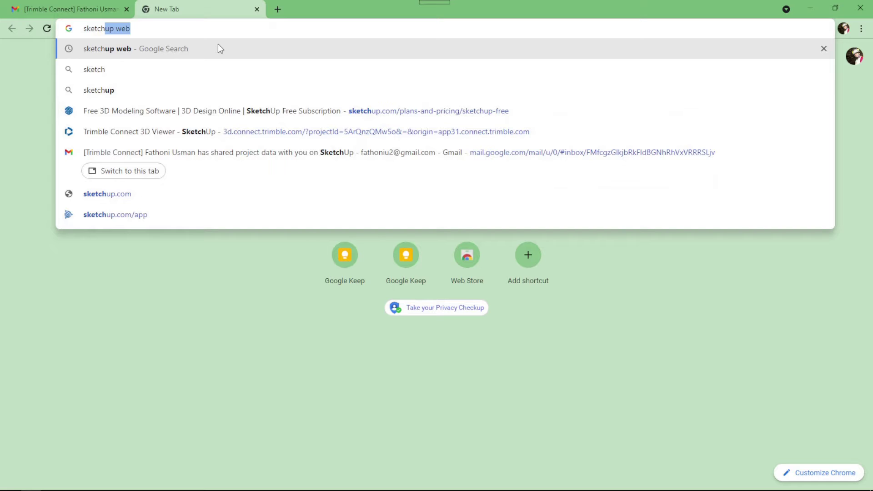
click(123, 49)
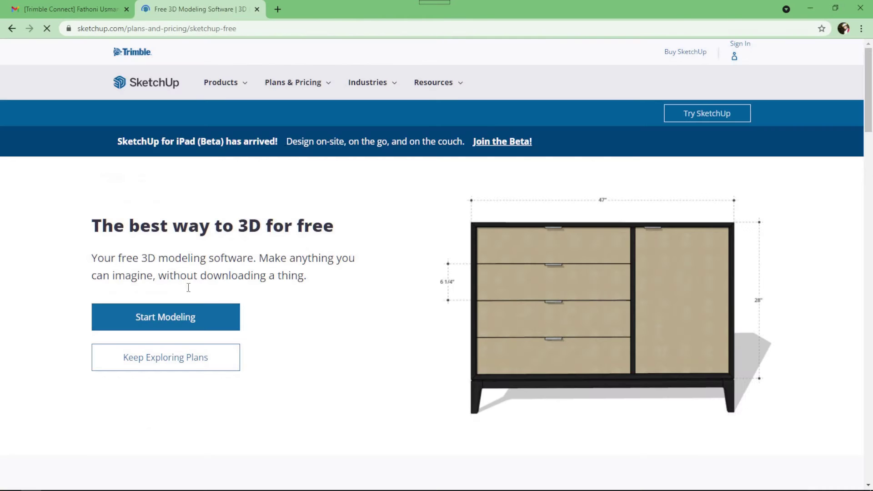
click(189, 316)
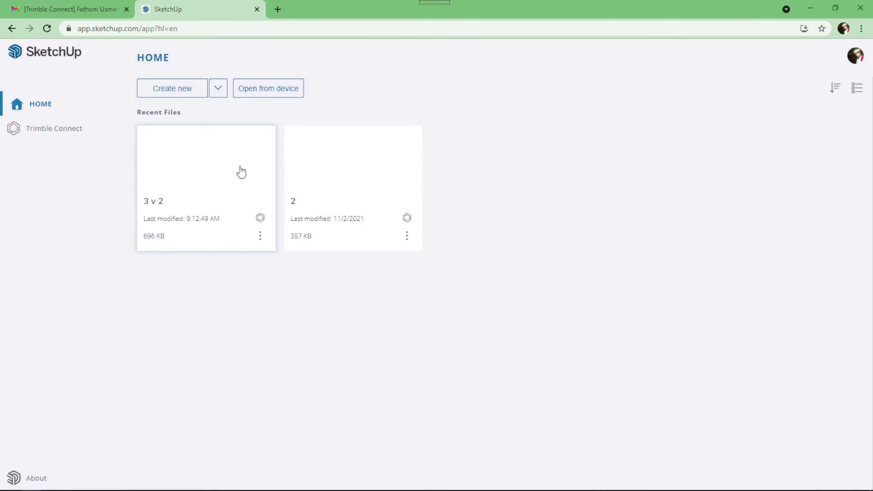
Open the downloaded 3.skp from the device into the SketchUp Free editor.
click(265, 88)
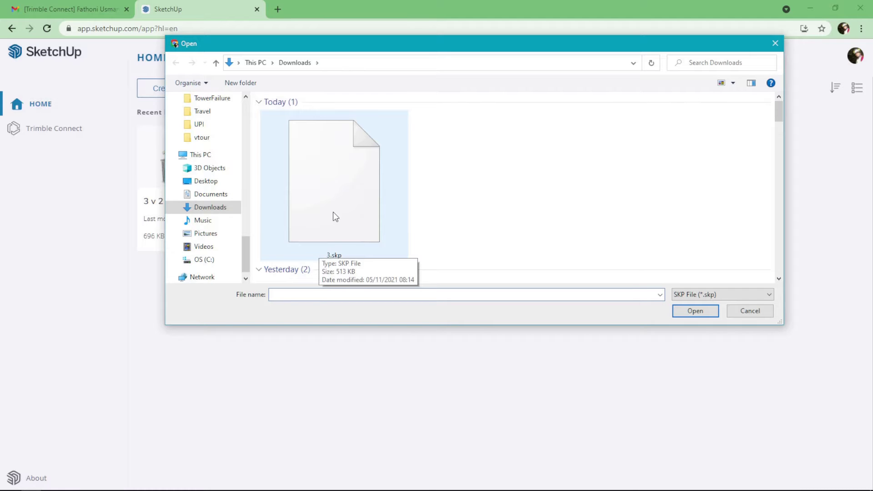
drag(346, 46, 353, 111)
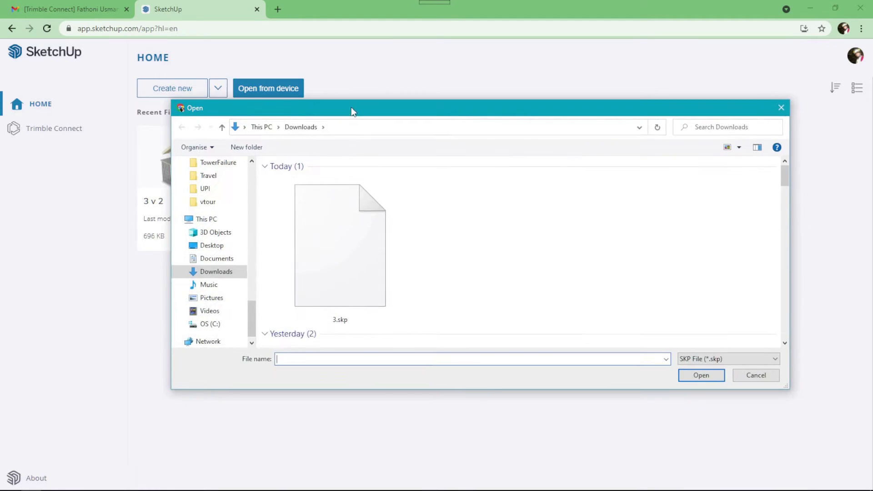
click(337, 249)
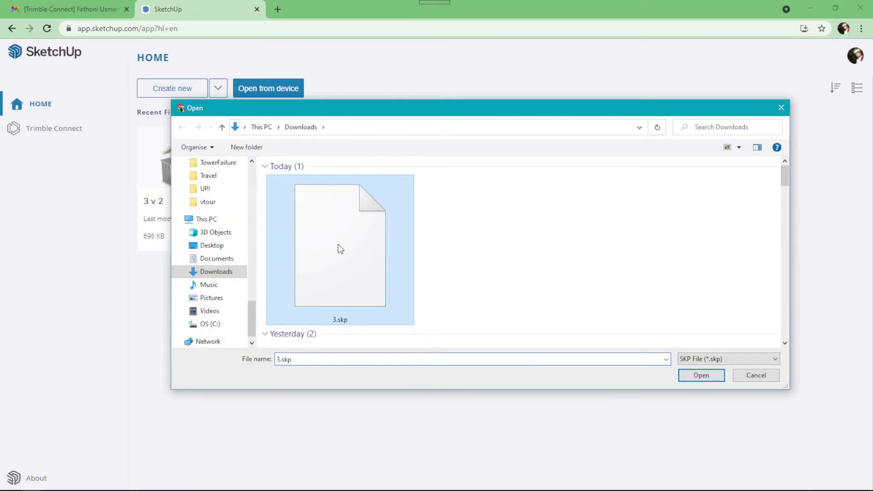
click(706, 380)
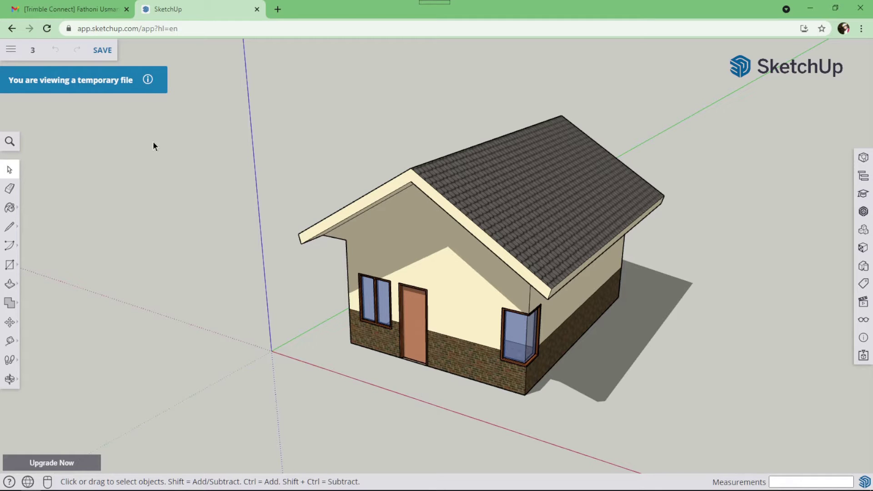
Save the model into the SketchUp project under the name '3 v 3'.
click(102, 51)
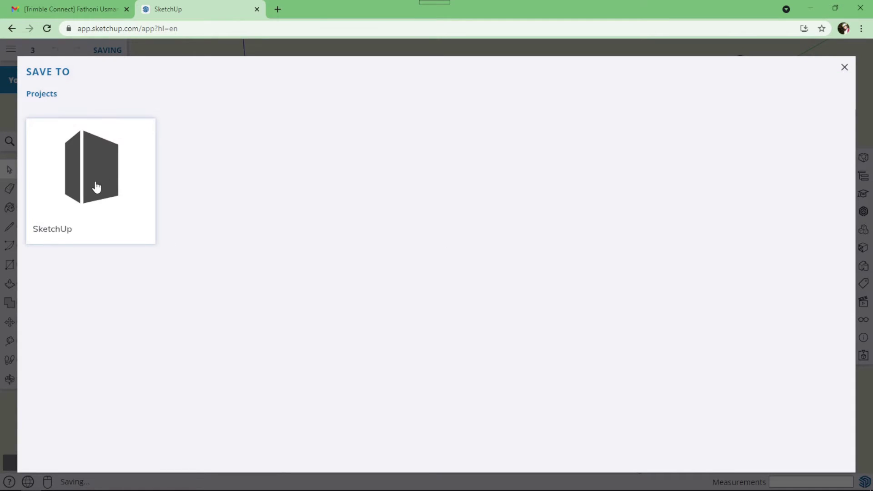
click(96, 187)
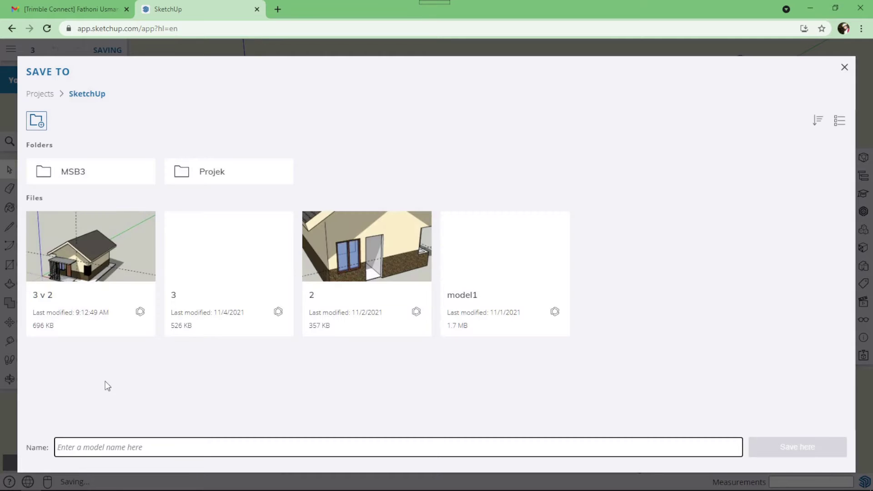
text(3 v 3)
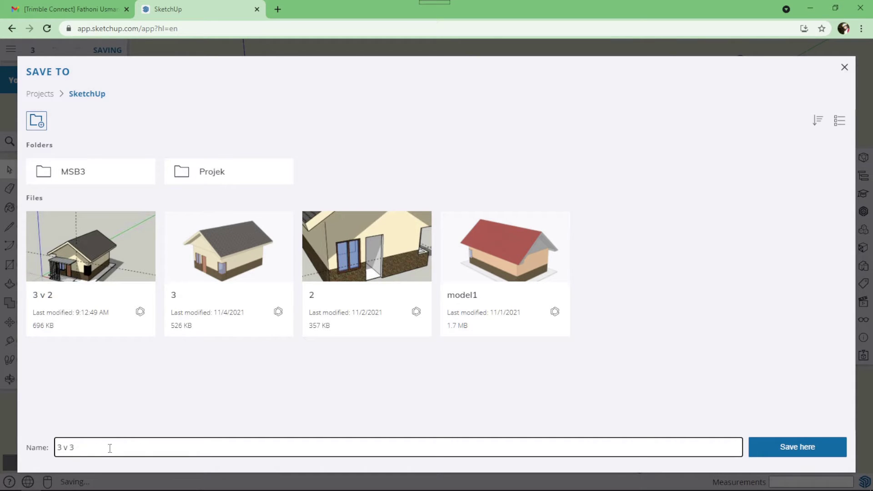
click(800, 452)
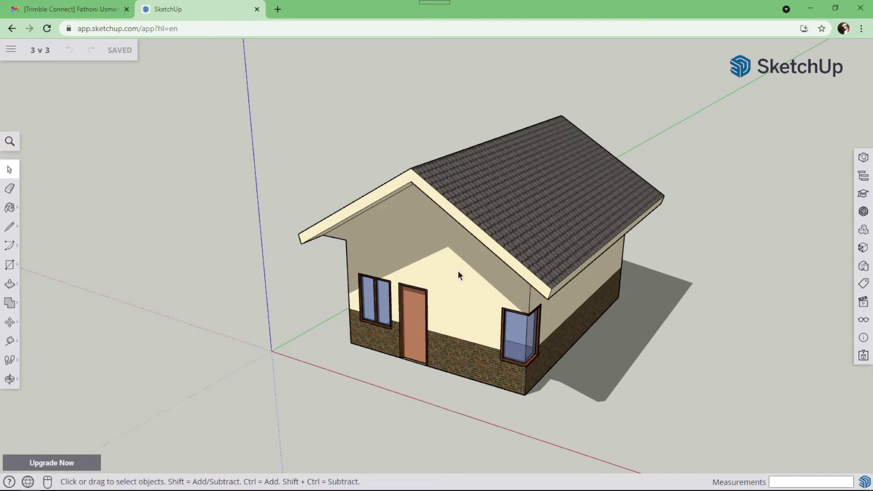
Draw a rectangle from the house's front corner to its back corner on the ground.
scroll(500, 336, up, 1)
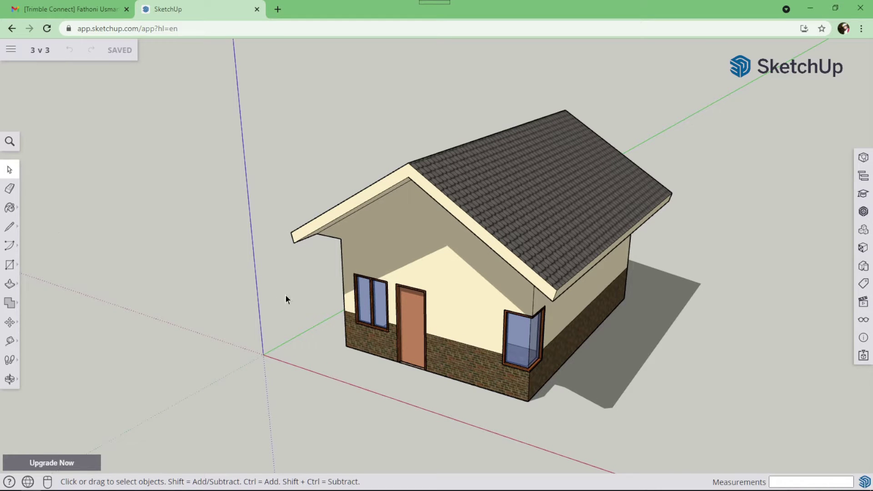
click(12, 268)
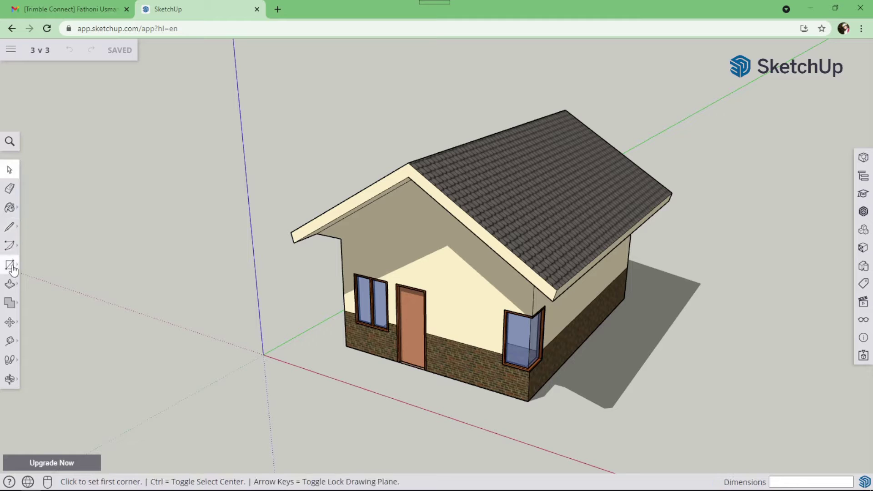
click(346, 346)
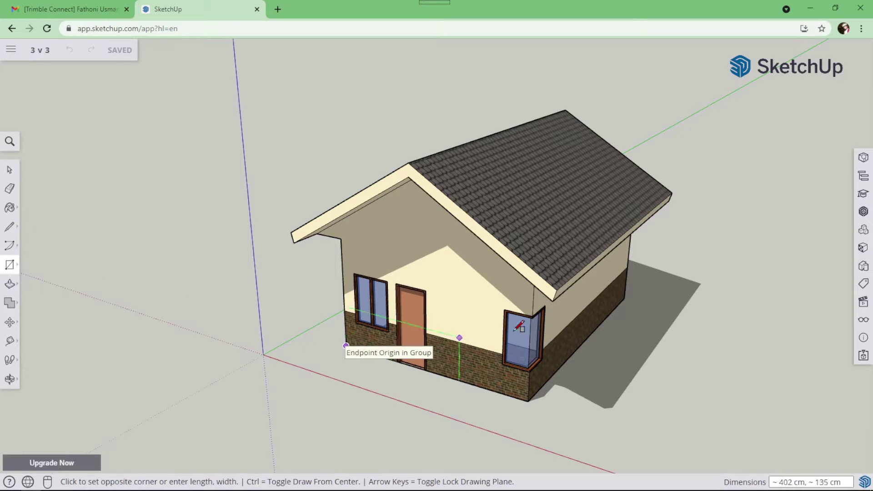
click(624, 298)
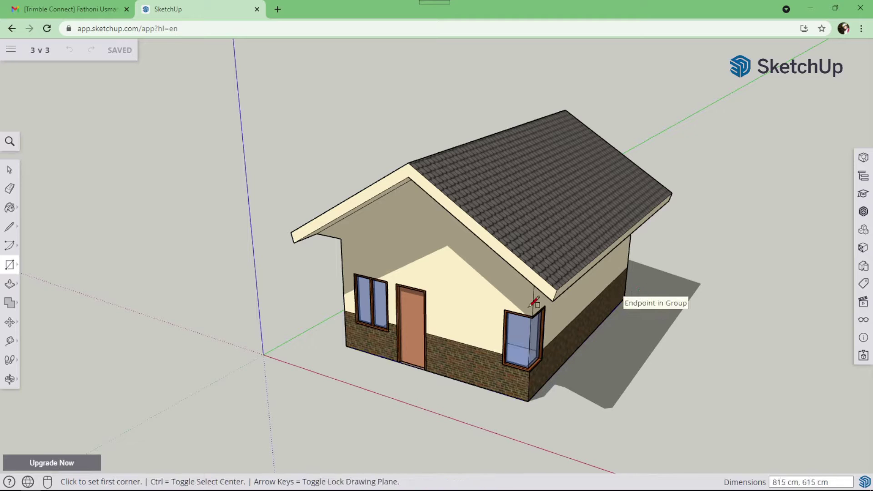
Select the house walls and the roof group together.
click(9, 169)
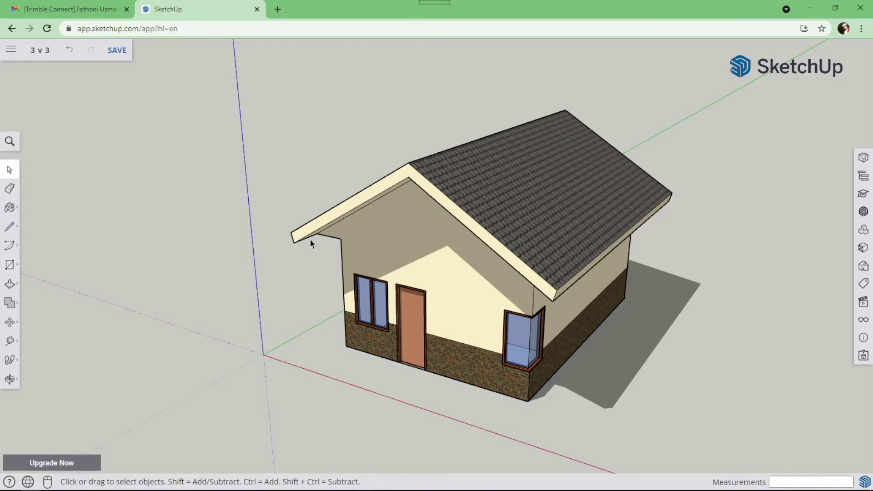
click(357, 236)
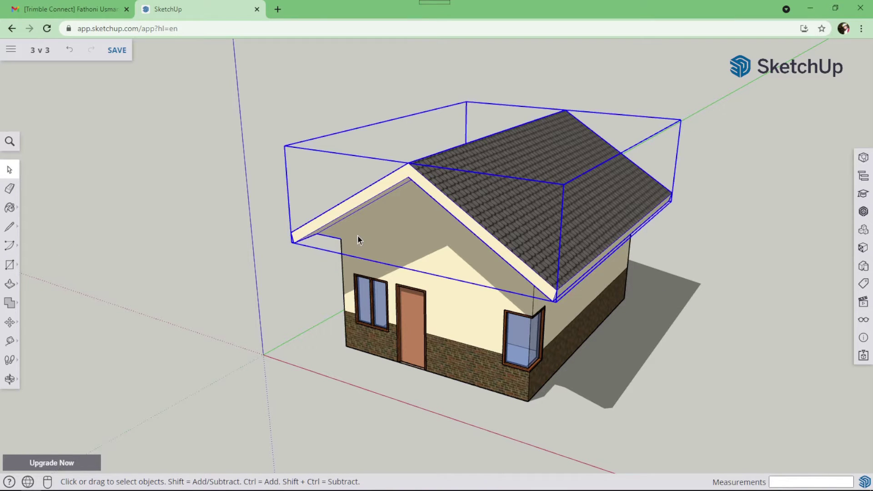
click(443, 312)
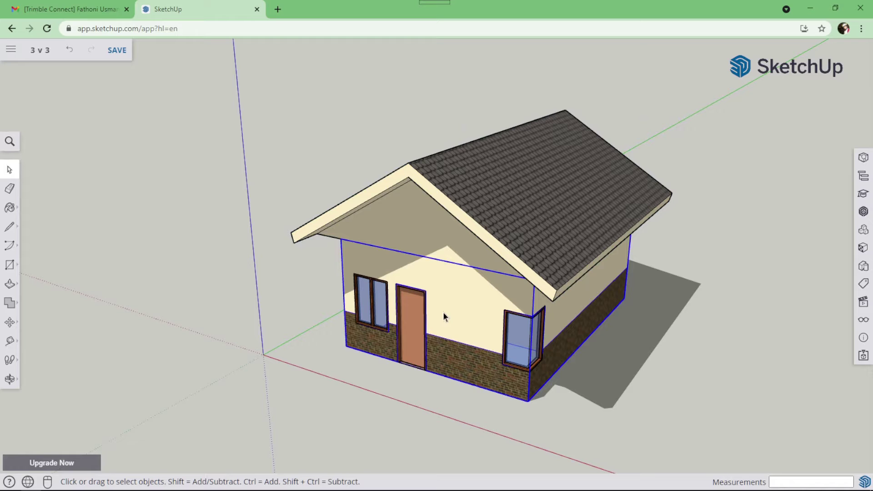
shift+click(431, 235)
Hide the selected walls and roof, then erase all four edges of the inner floor outline.
right_click(431, 235)
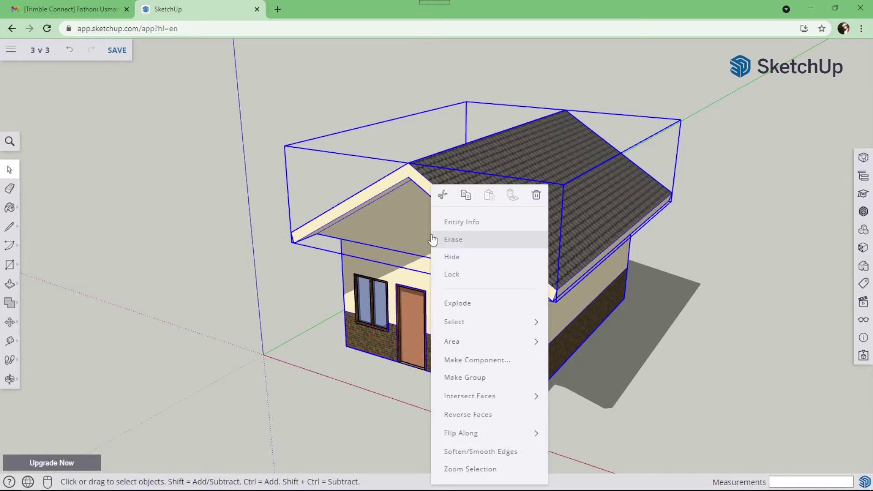
click(454, 255)
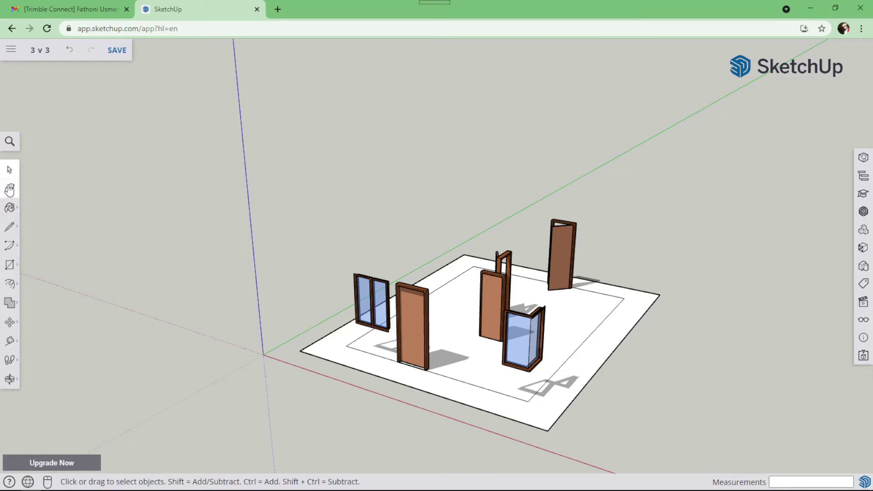
click(9, 188)
drag(356, 337, 366, 351)
drag(593, 297, 621, 313)
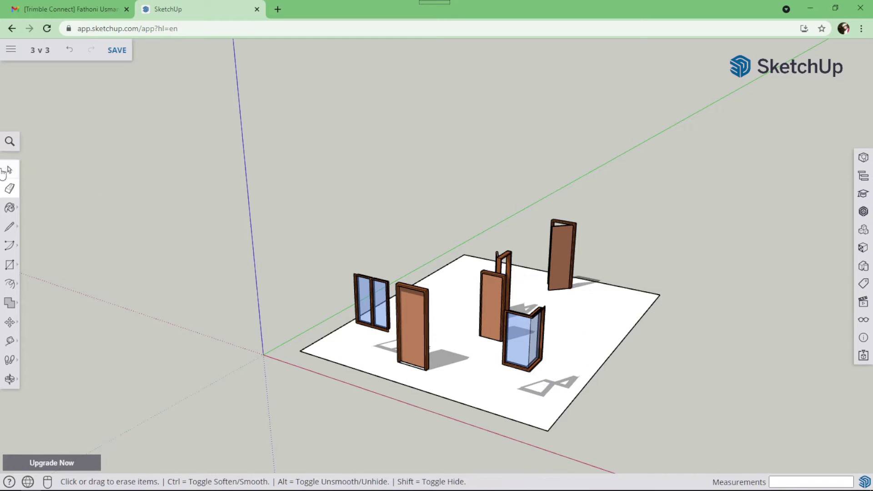
Push/Pull the floor face upward into a 10 cm thick slab.
click(10, 283)
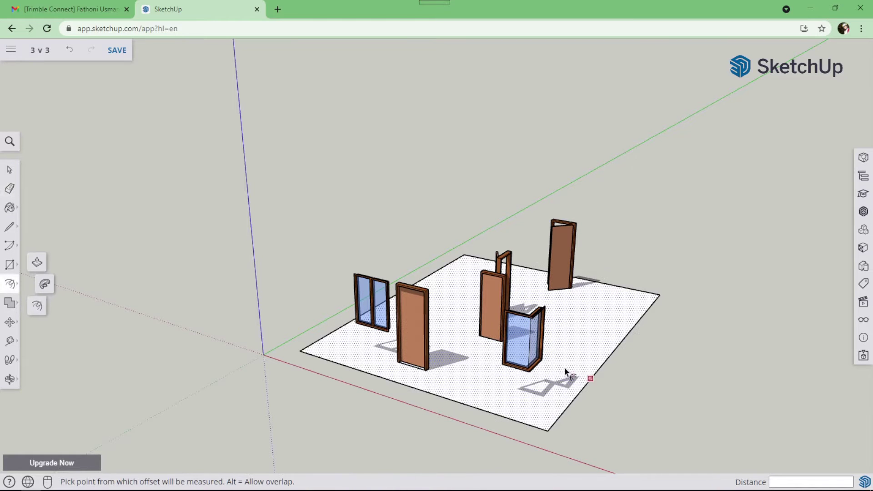
click(32, 264)
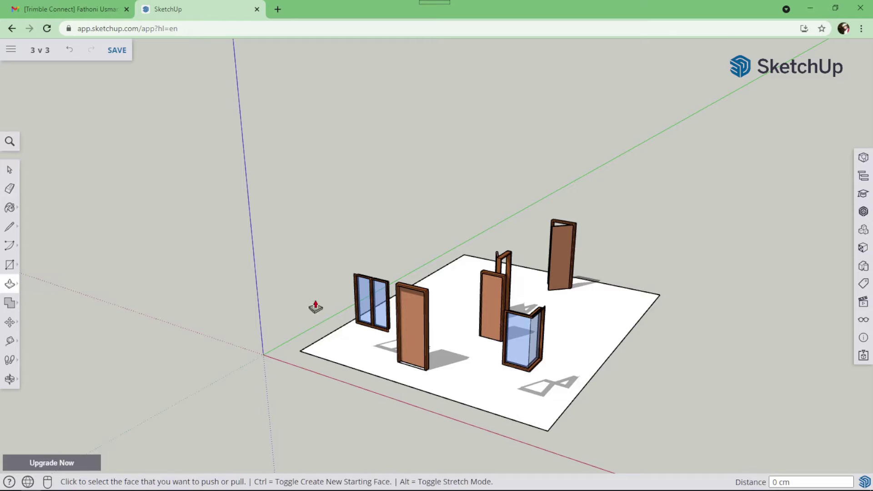
click(608, 354)
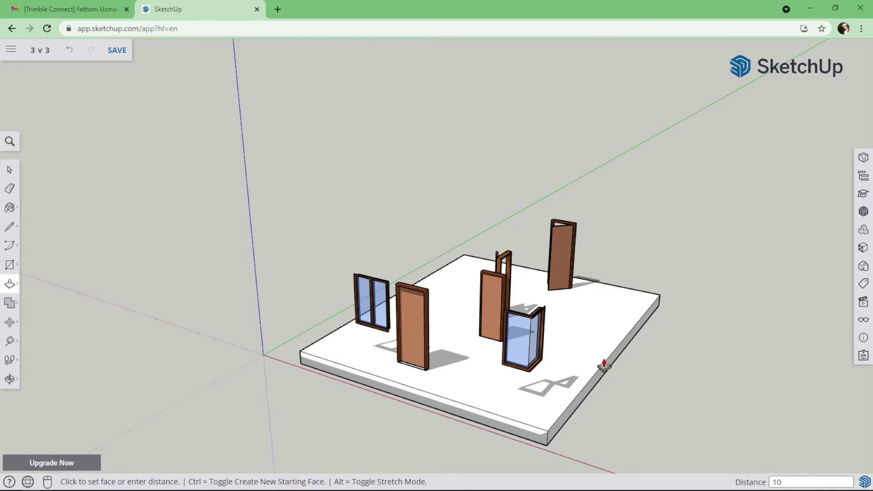
key(Return)
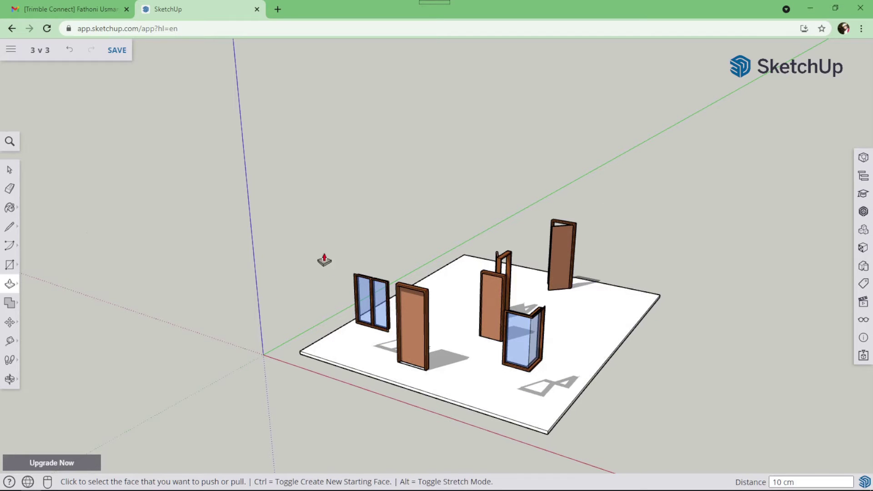
Unhide all the walls and roof from the Display panel, then save the 3 v 3 model.
click(864, 320)
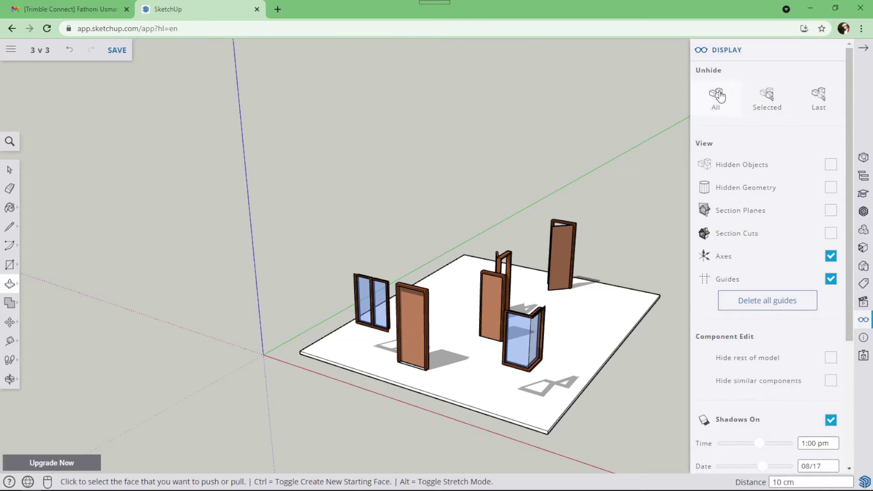
click(717, 97)
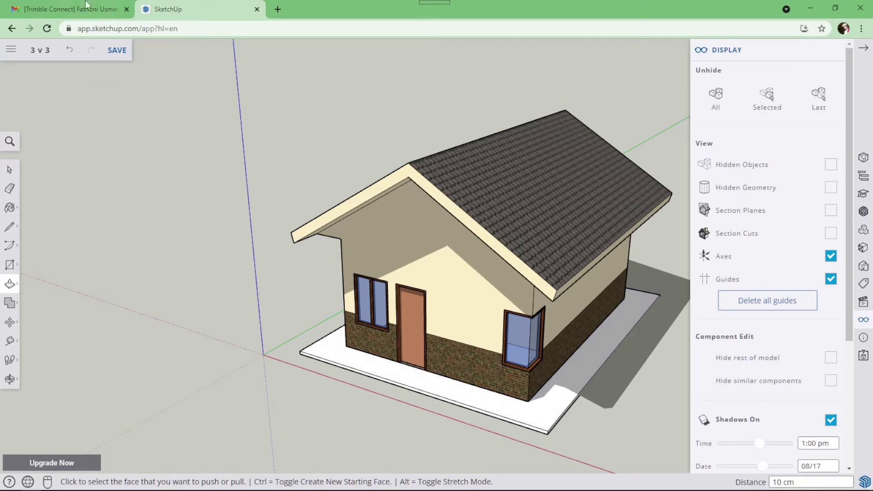
click(121, 55)
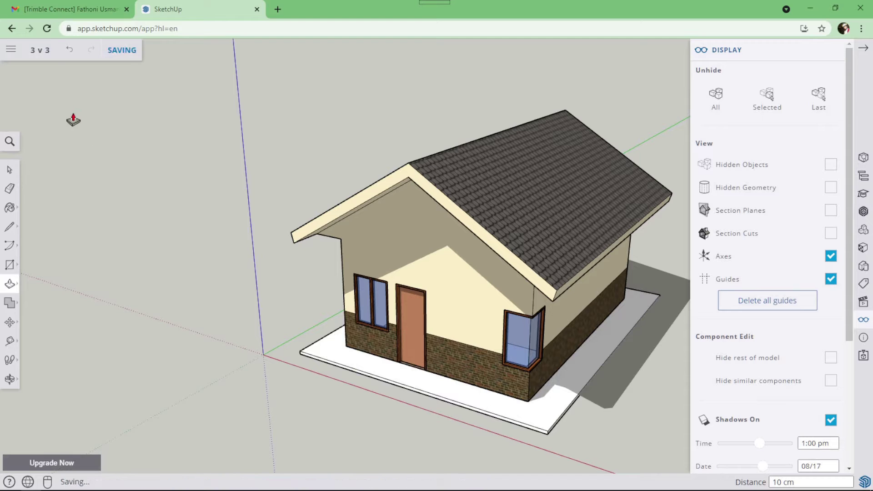
click(11, 51)
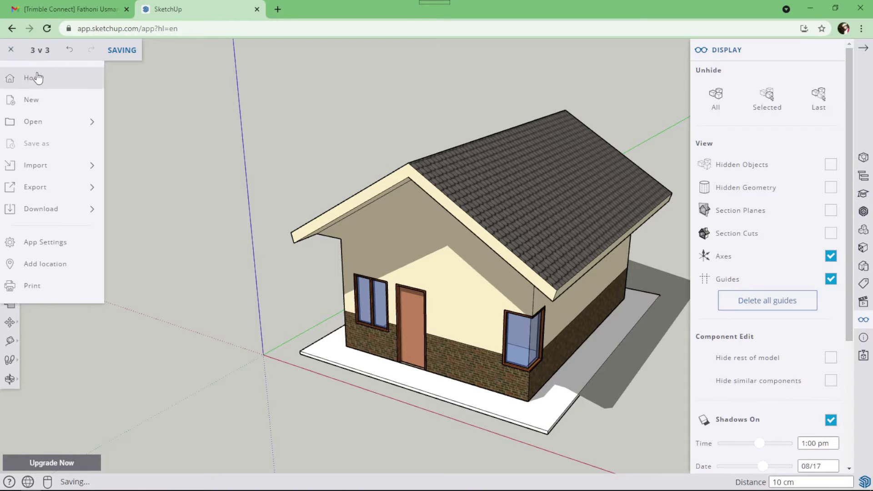
Open the 3 v 2 model from Home and orbit around its louvred window.
click(34, 78)
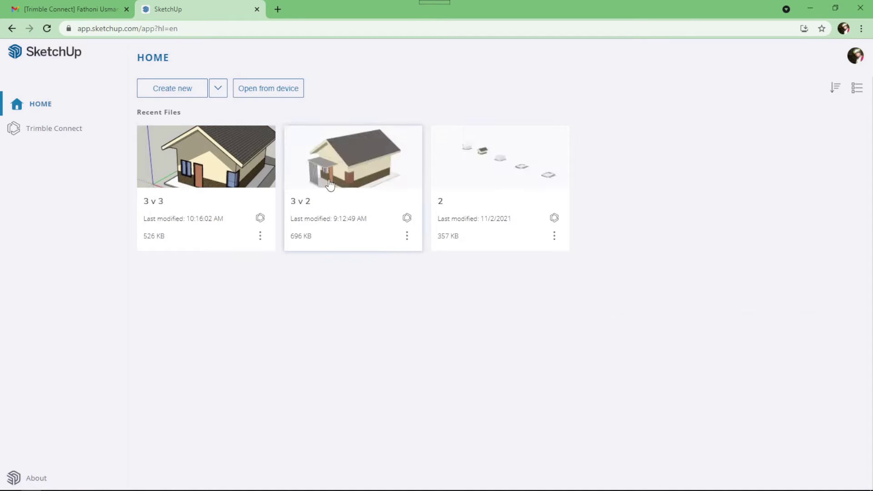
click(333, 176)
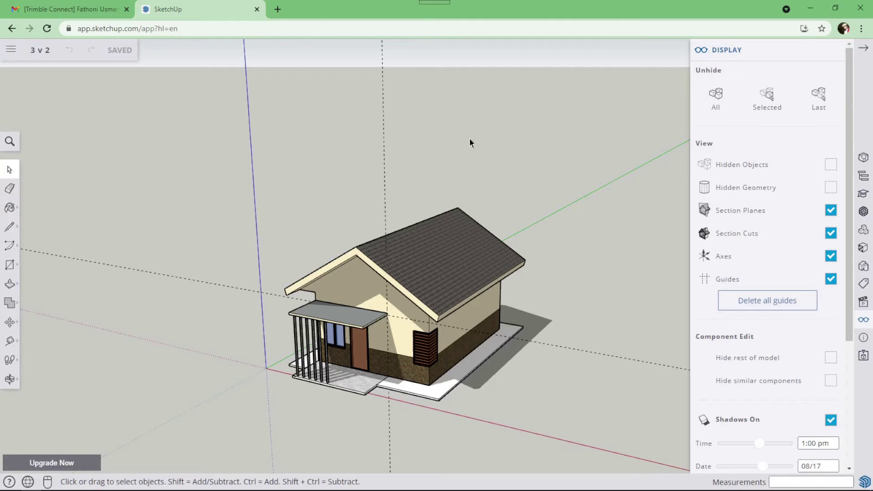
middle_drag(364, 252, 449, 345)
scroll(422, 316, up, 10)
middle_drag(373, 313, 415, 249)
scroll(357, 236, down, 5)
scroll(391, 241, up, 4)
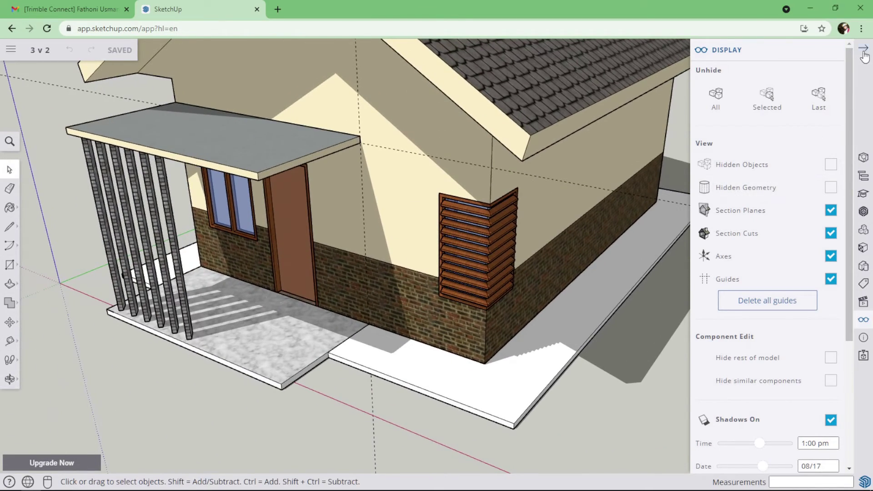
Collapse the Display panel and orbit to a frontal close-up of the louvred window.
click(863, 49)
middle_drag(468, 256, 334, 307)
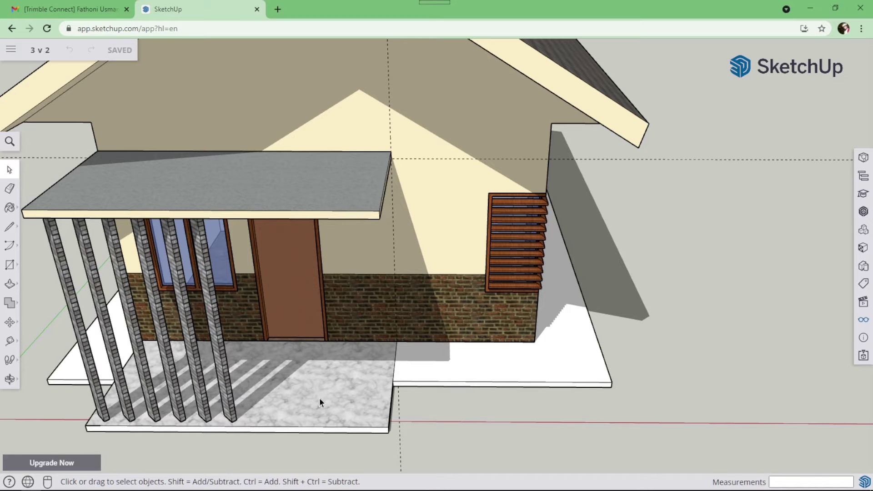
scroll(509, 231, up, 5)
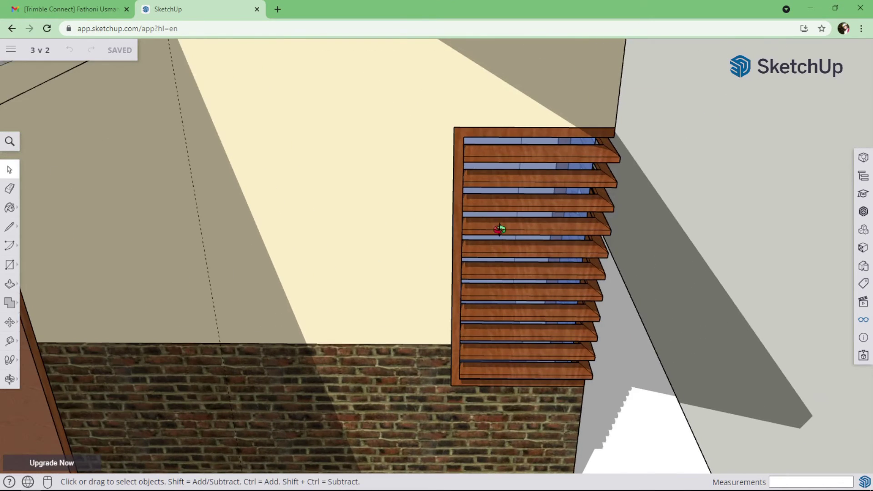
middle_drag(501, 228, 211, 219)
scroll(354, 251, down, 2)
scroll(367, 261, down, 2)
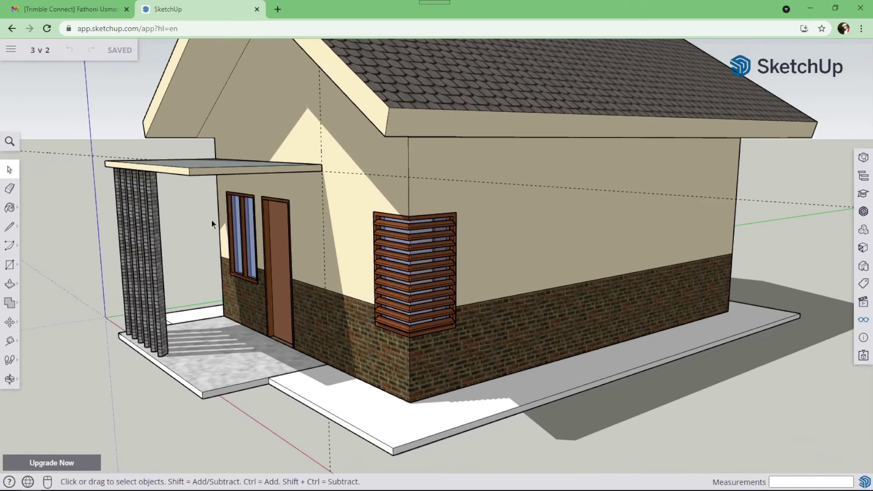
scroll(318, 279, down, 10)
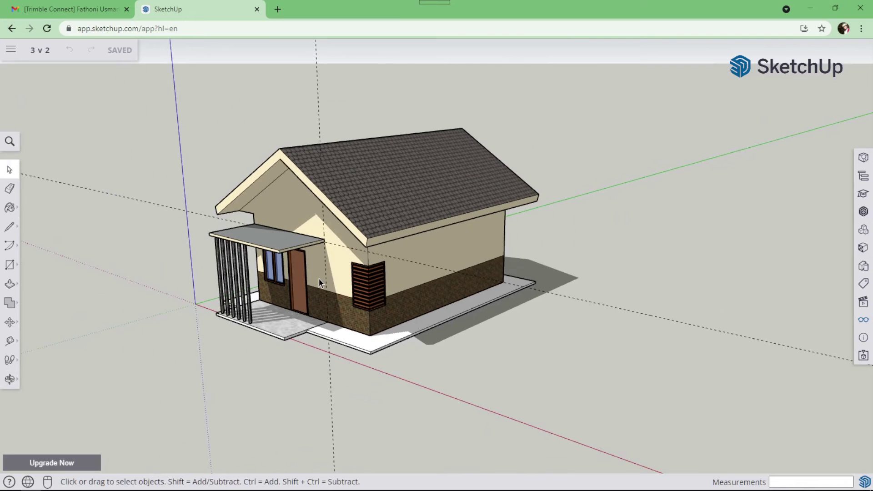
click(10, 50)
From the Home page's 3 v 2 card, open its Trimble Connect project folder.
click(34, 77)
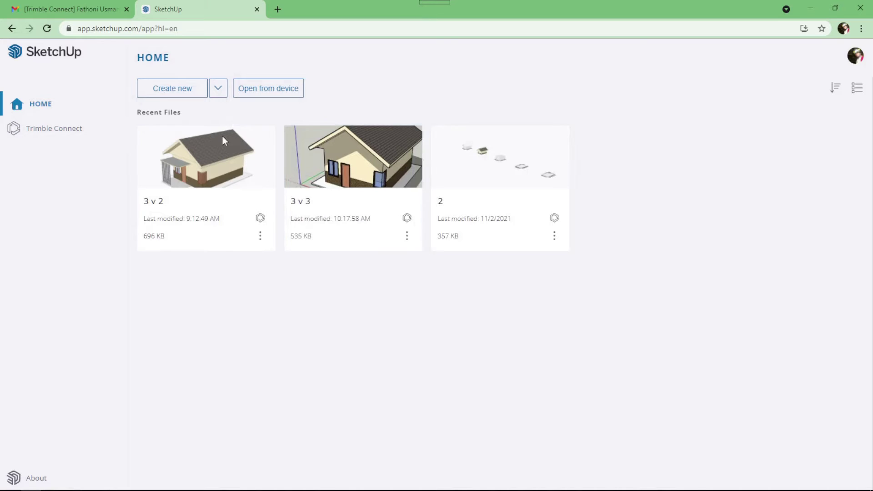
click(259, 220)
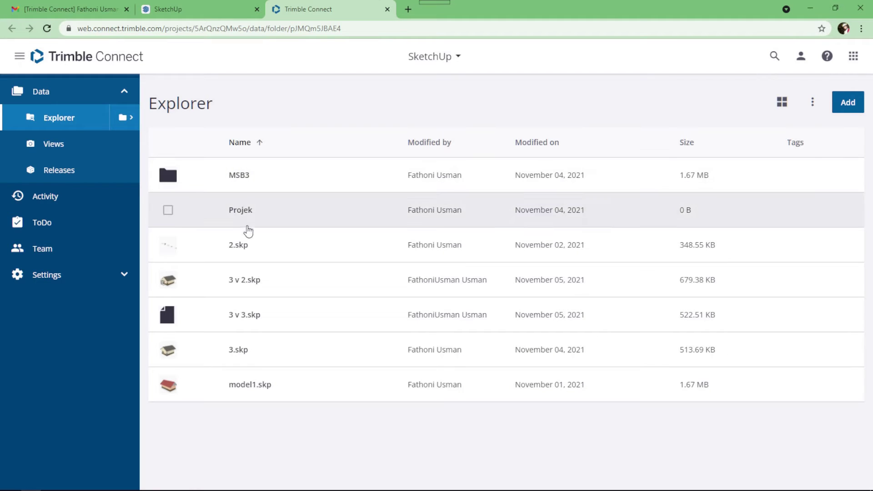
Open 3 v 2.skp in the 3D Viewer, show its details, and turn the front facade toward view.
click(251, 283)
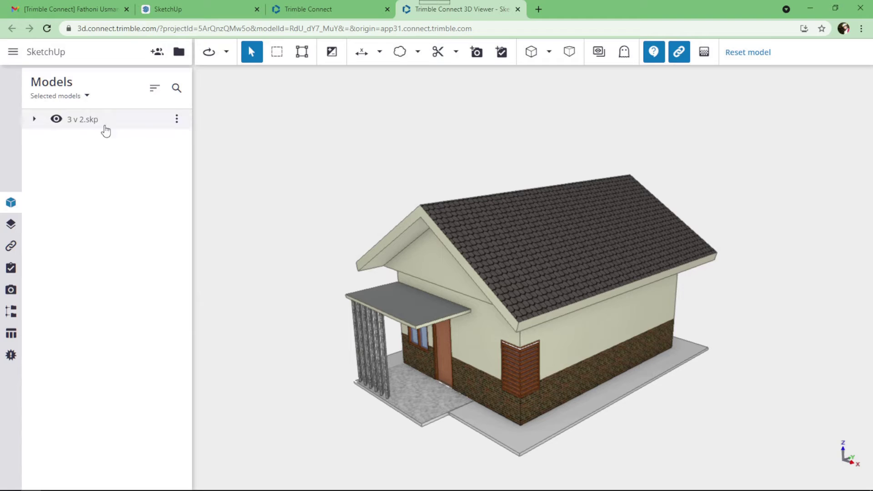
click(177, 120)
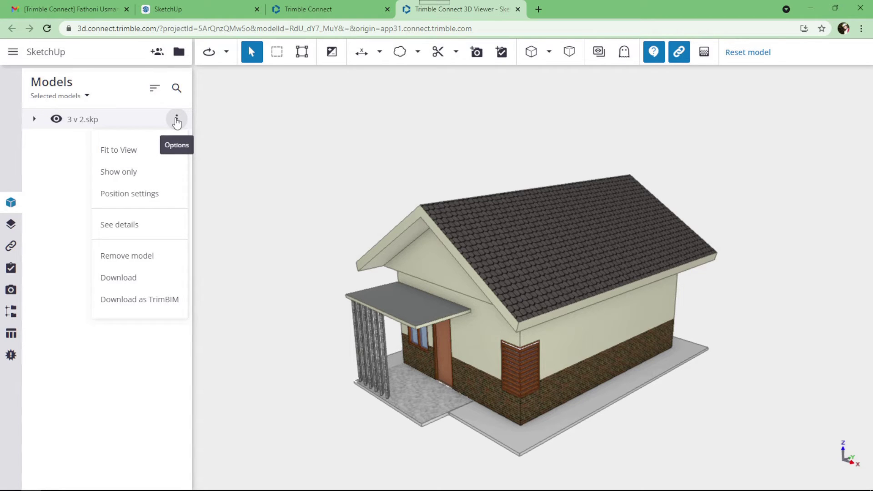
click(132, 225)
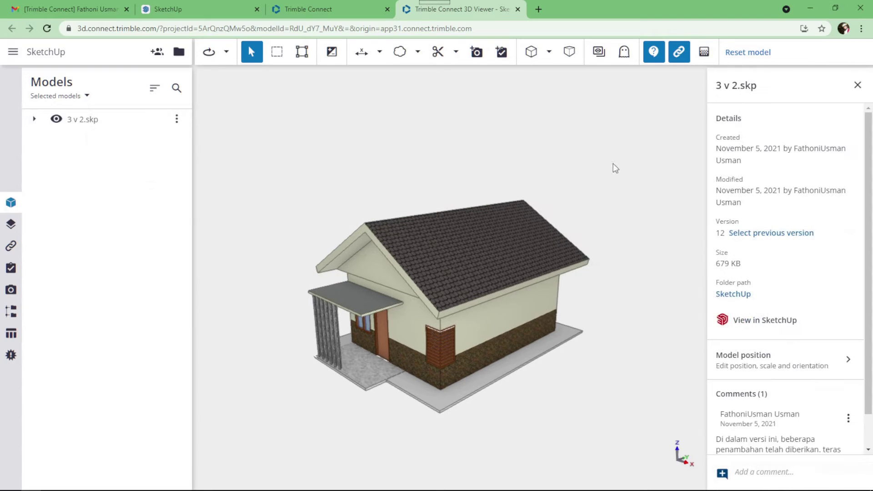
scroll(744, 400, down, 1)
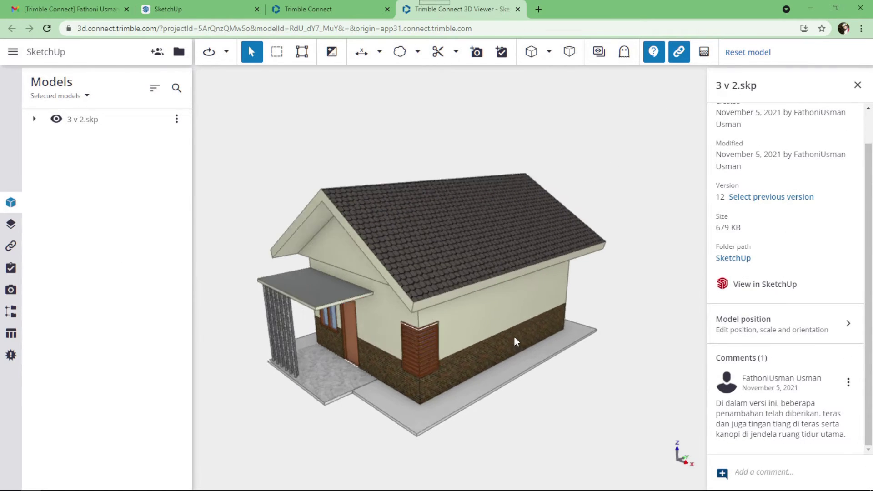
middle_drag(432, 319, 446, 300)
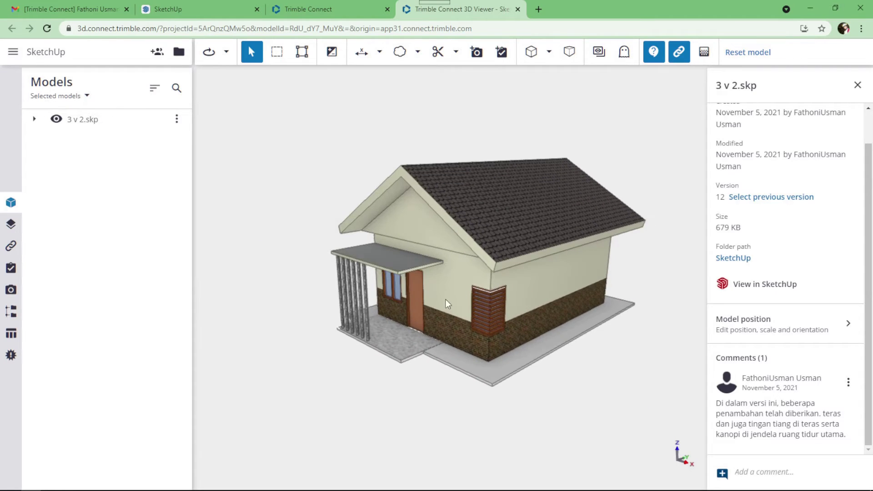
drag(445, 299, 469, 382)
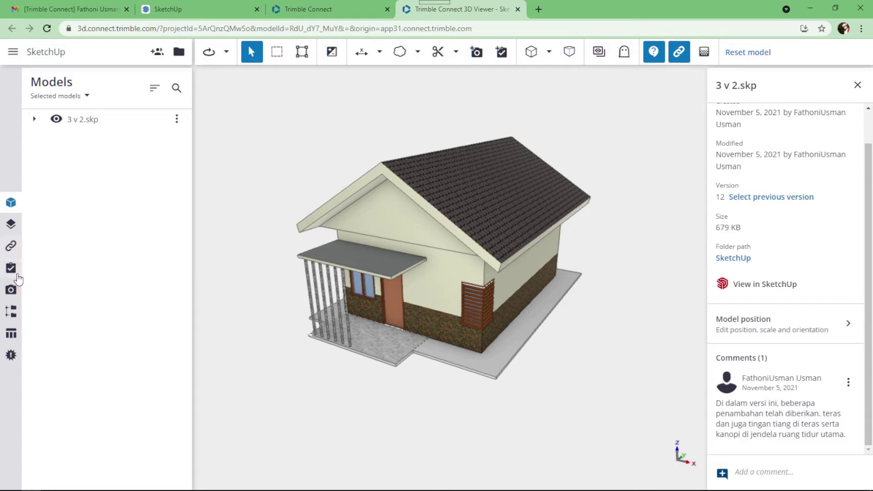
List the saved views and load the Teras view, closing the file details panel.
click(11, 289)
click(76, 140)
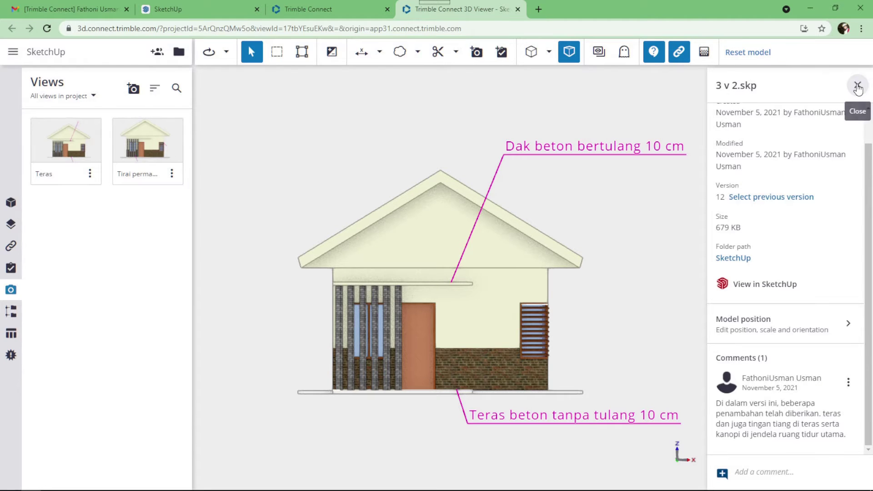
click(857, 86)
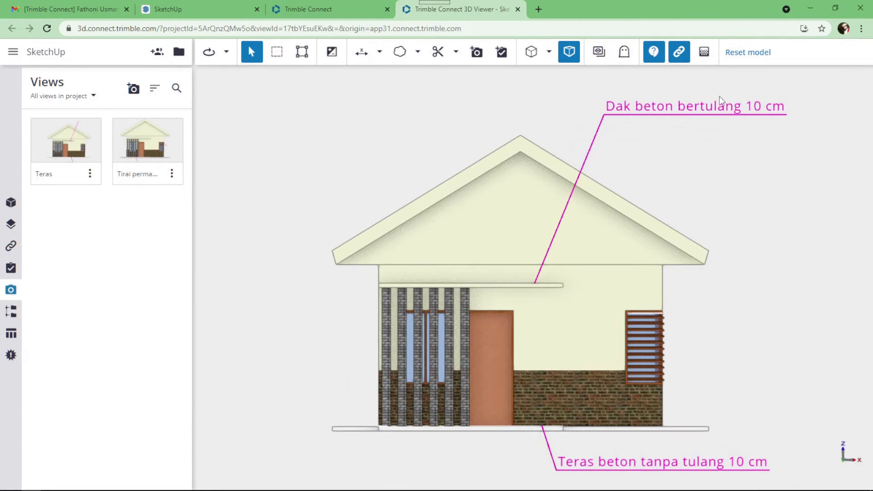
click(81, 164)
Show the Teras view's details, then load the Tirai permanen saved view.
click(89, 173)
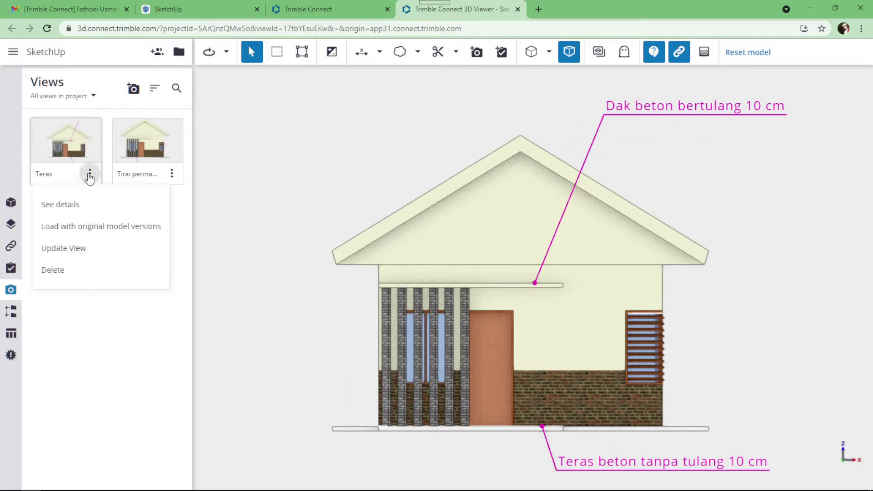
click(74, 204)
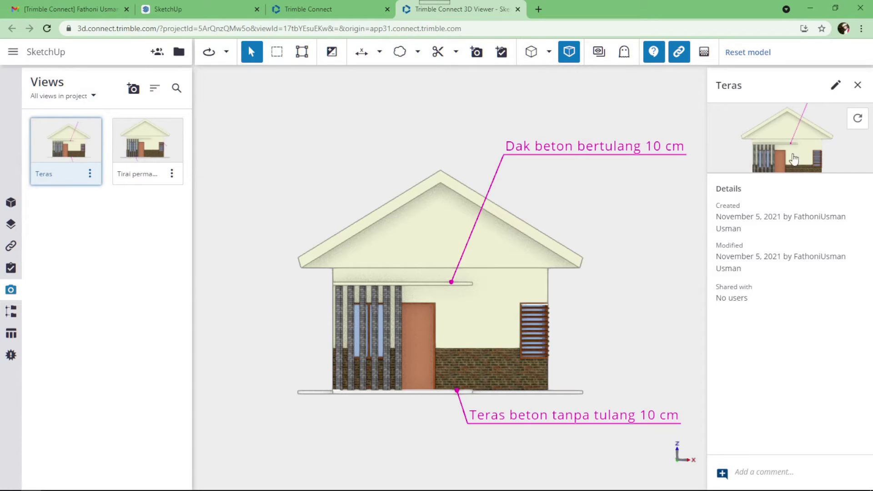
click(858, 118)
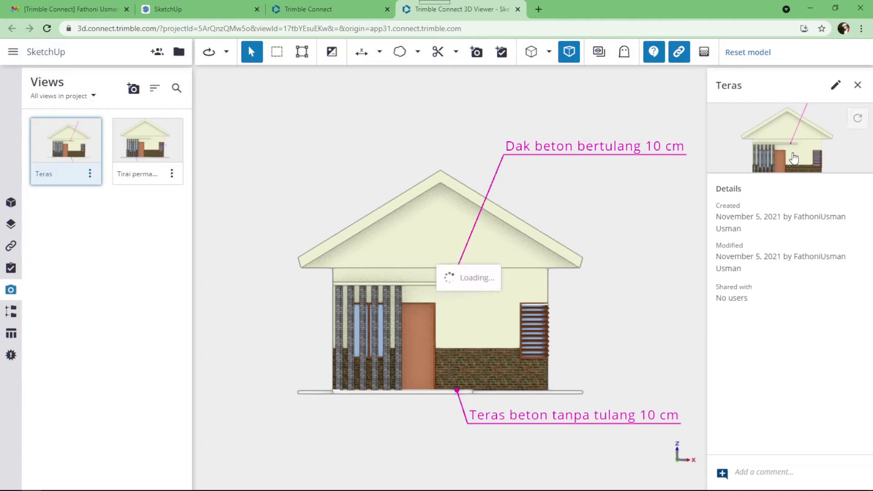
click(89, 174)
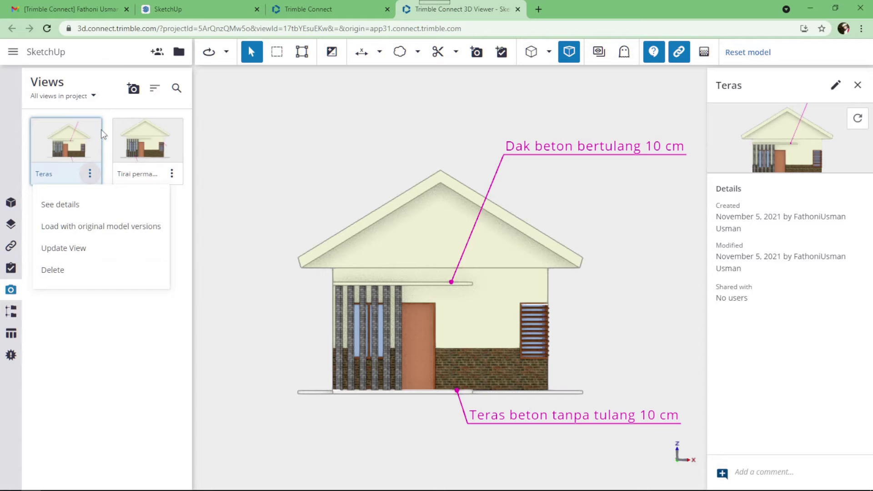
click(173, 174)
click(166, 160)
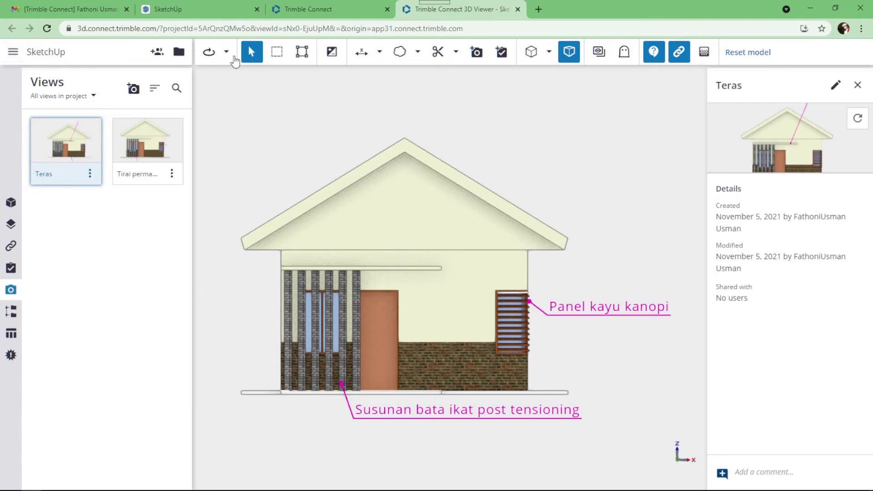
Return to the Models list and show the 3 v 2.skp model's details.
click(12, 206)
click(176, 119)
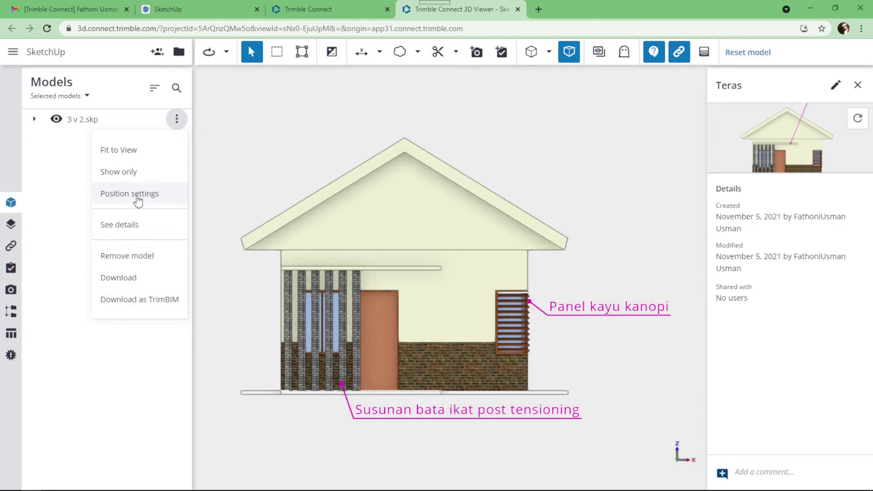
click(135, 228)
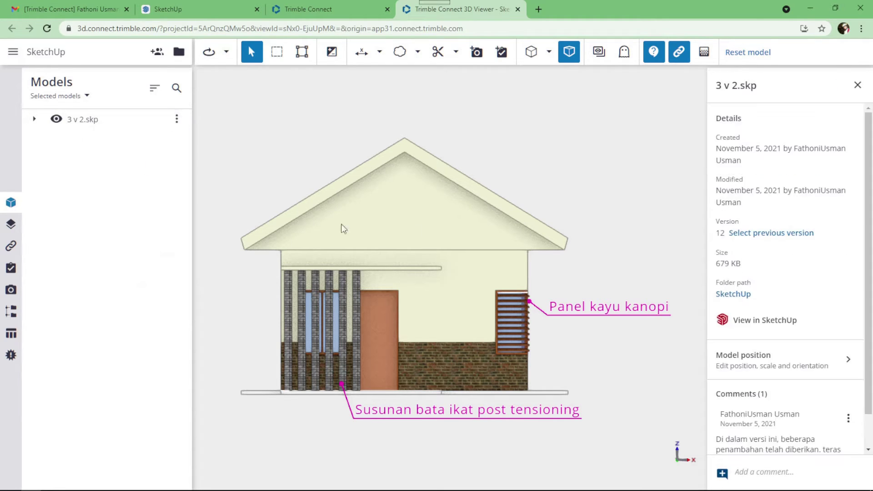
scroll(802, 287, down, 1)
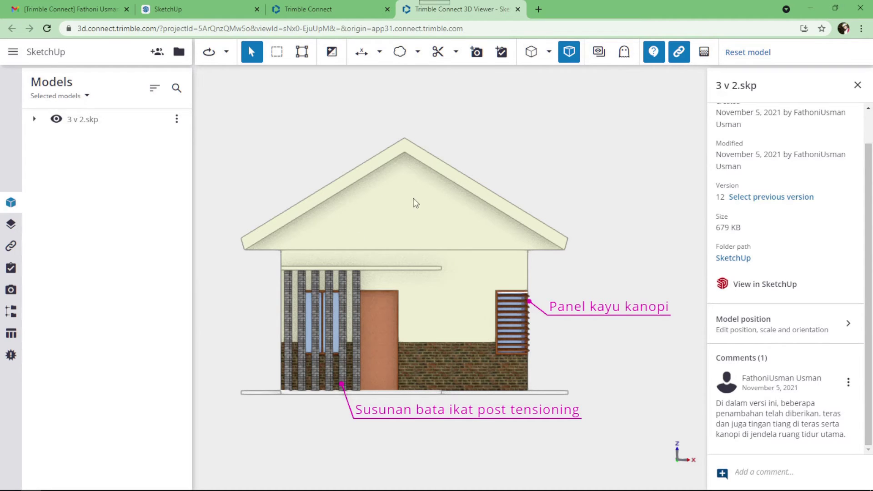
scroll(413, 198, up, 1)
scroll(405, 164, down, 2)
scroll(398, 217, up, 1)
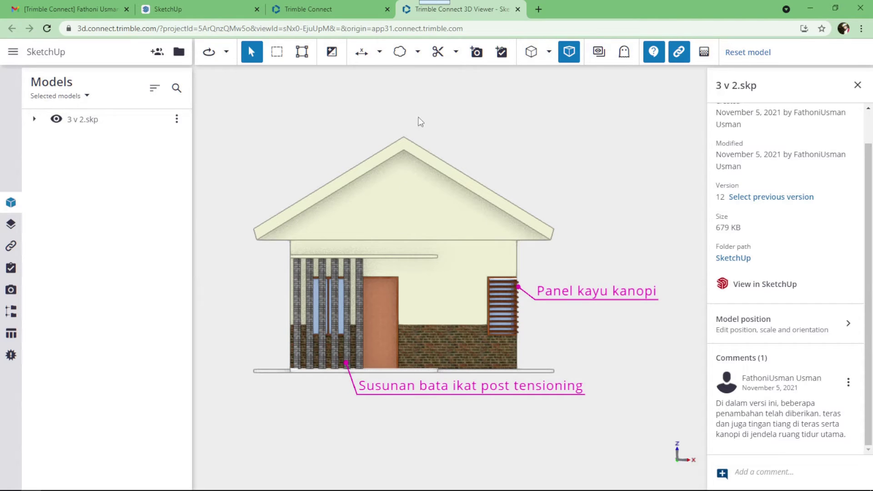
Switch the view to perspective and orbit to see the roof from behind.
drag(593, 192, 497, 304)
scroll(497, 304, down, 4)
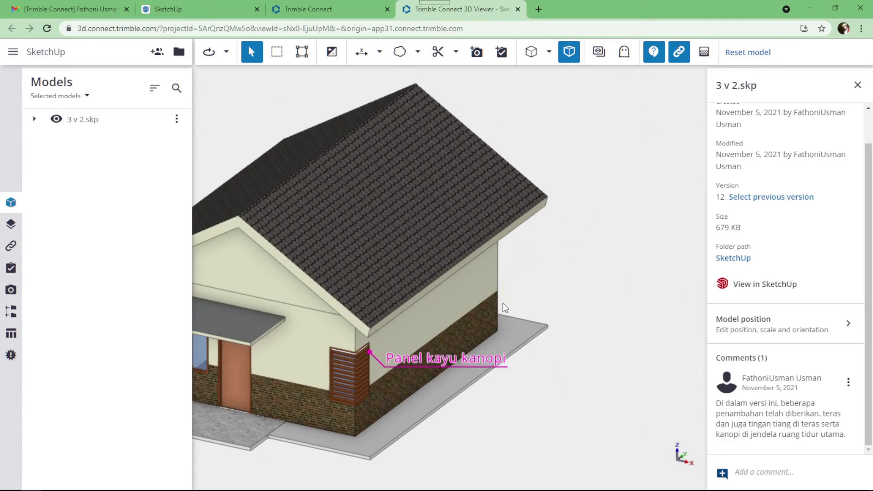
click(568, 51)
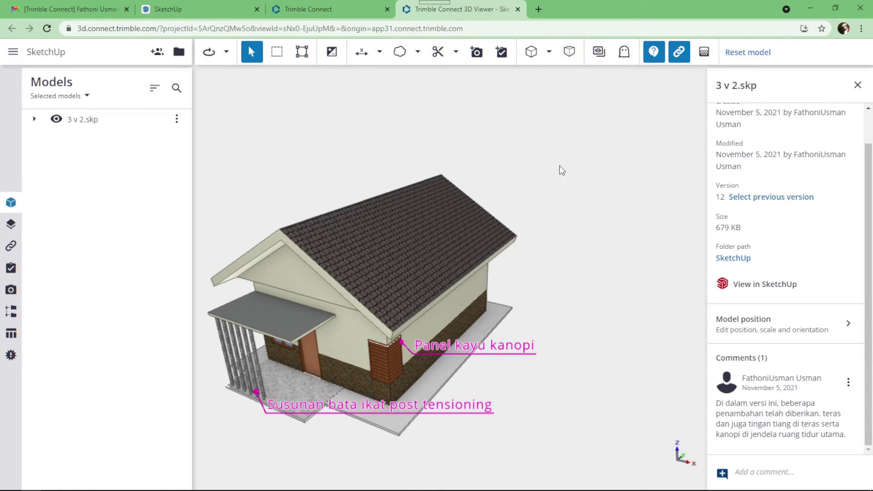
drag(552, 271, 165, 246)
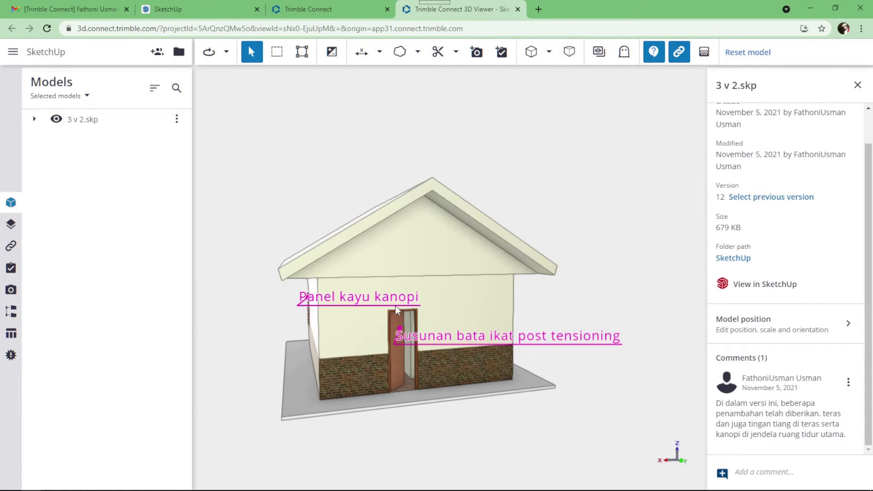
Delete both markup labels from the house, then orbit to an elevated three-quarter view.
click(404, 52)
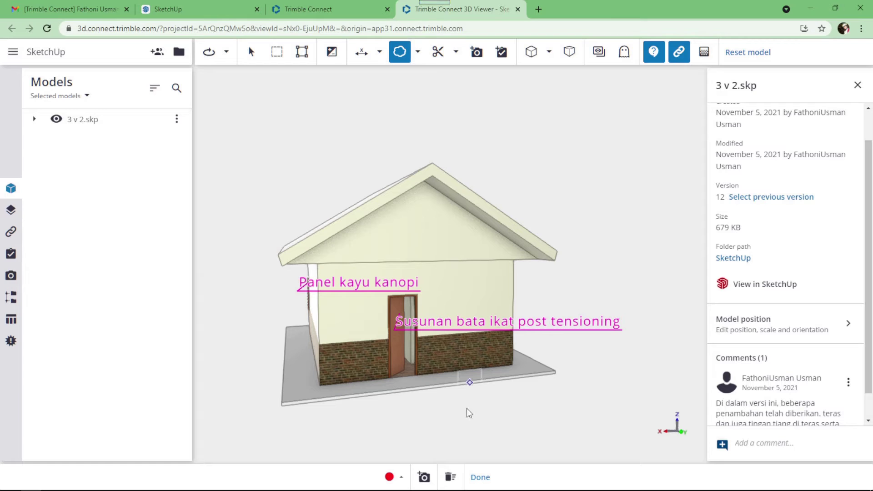
click(451, 478)
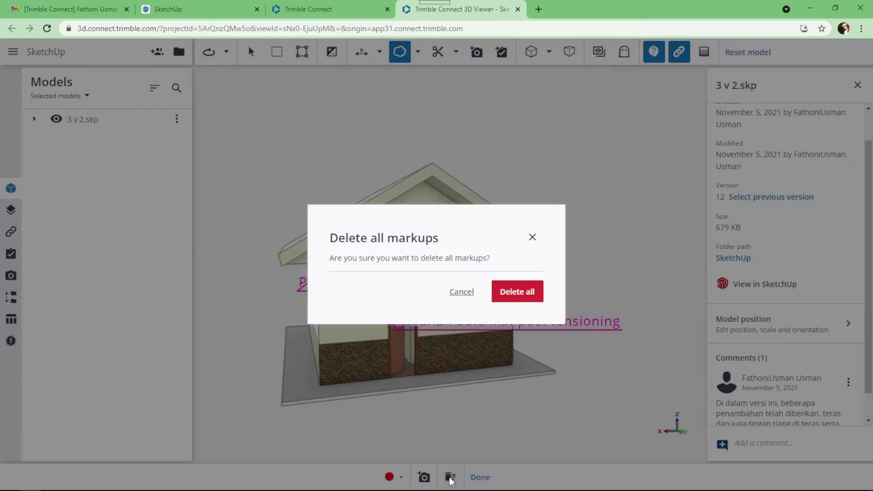
click(518, 293)
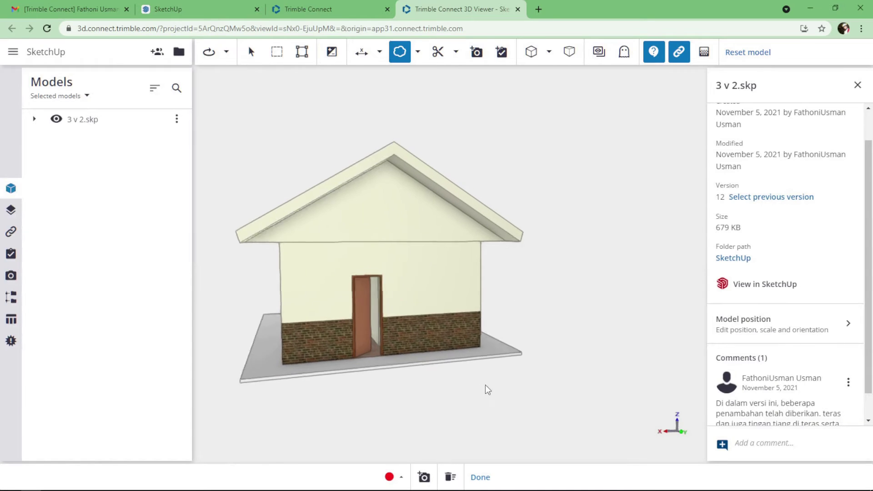
drag(512, 362, 471, 378)
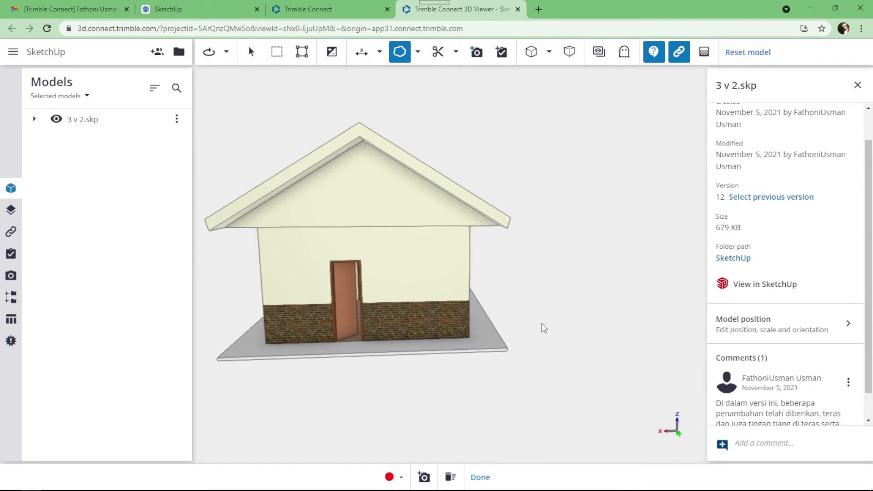
drag(526, 267, 554, 277)
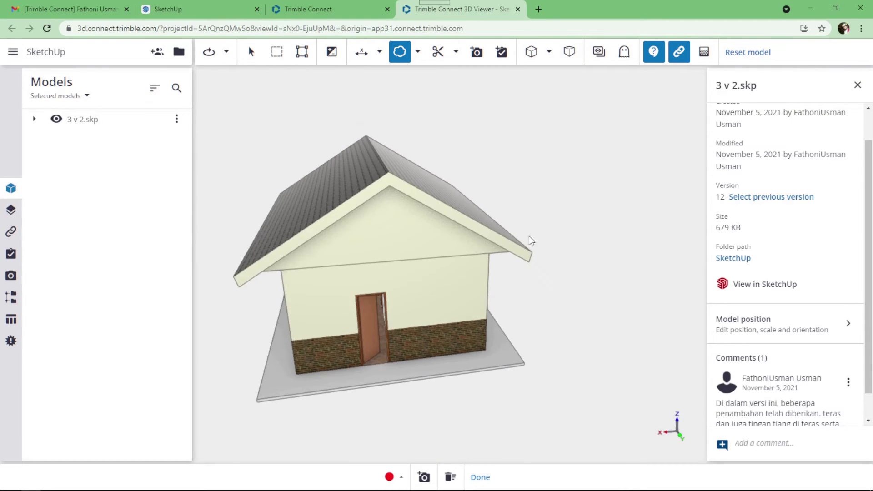
Set a straight front view in orthographic projection and zoom in on the facade.
click(549, 52)
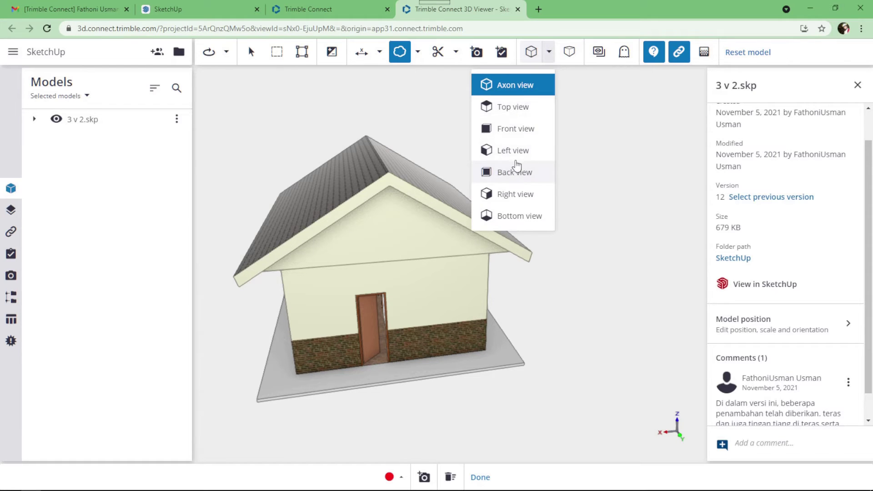
click(521, 136)
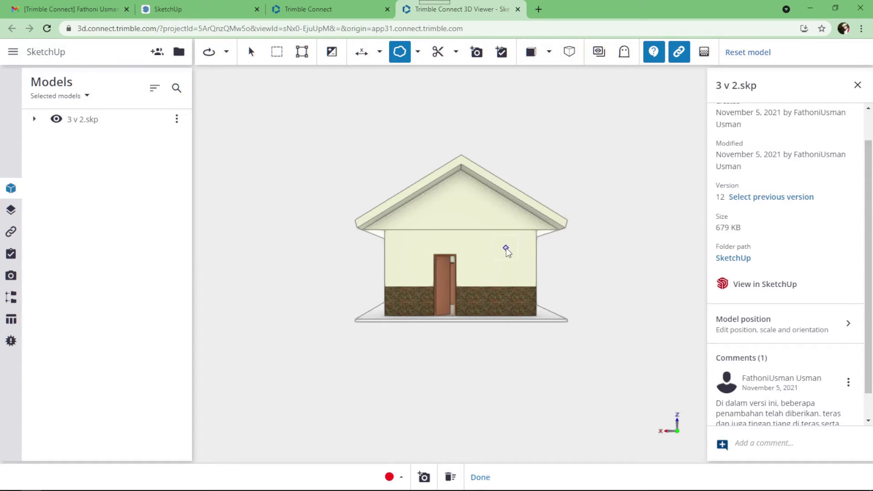
scroll(507, 248, up, 3)
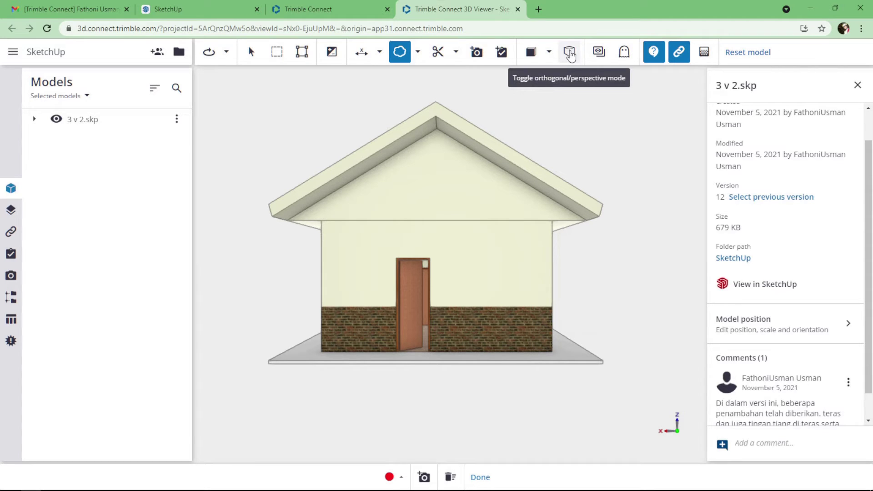
click(570, 53)
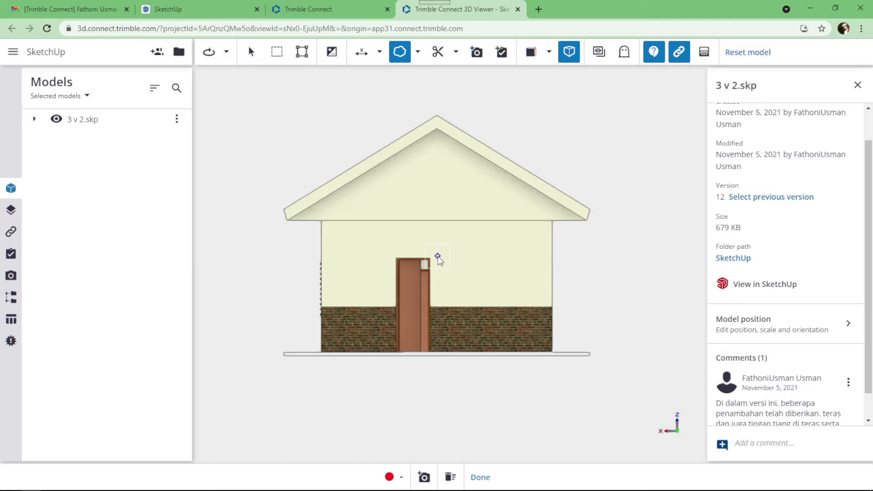
scroll(438, 258, up, 3)
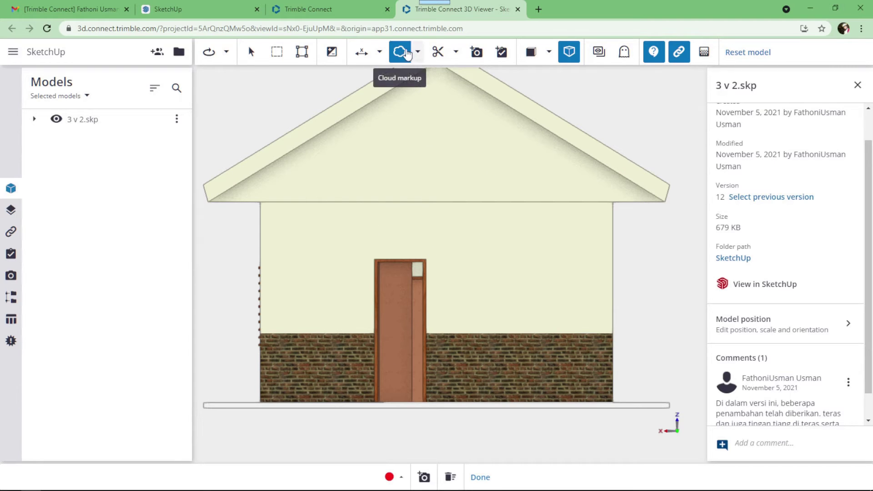
Draw a red cloud markup around the brick wall's lower right corner.
click(418, 52)
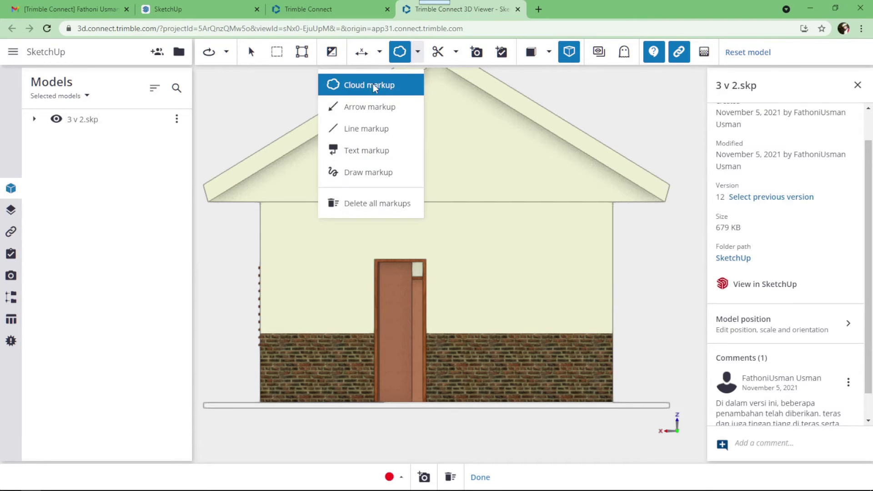
click(375, 87)
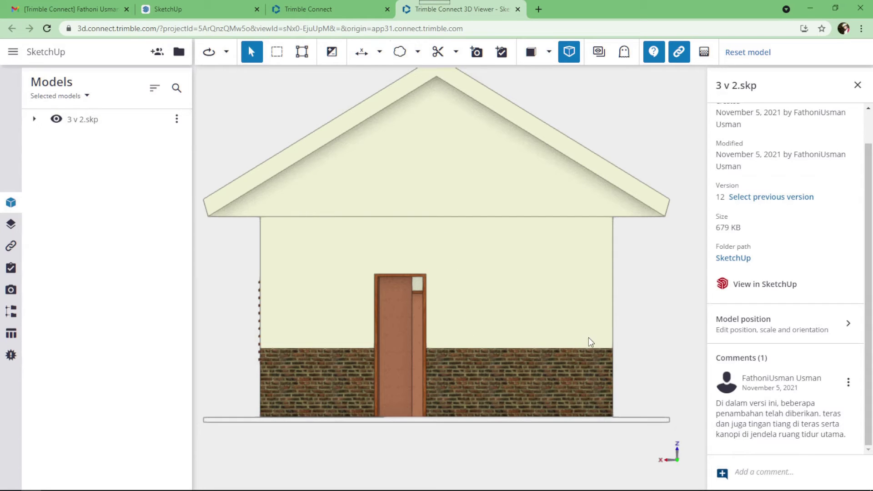
click(400, 52)
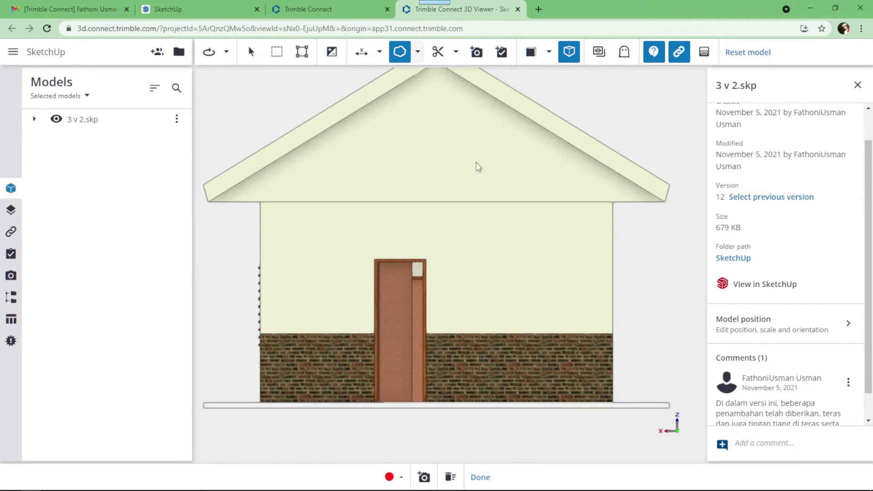
click(594, 340)
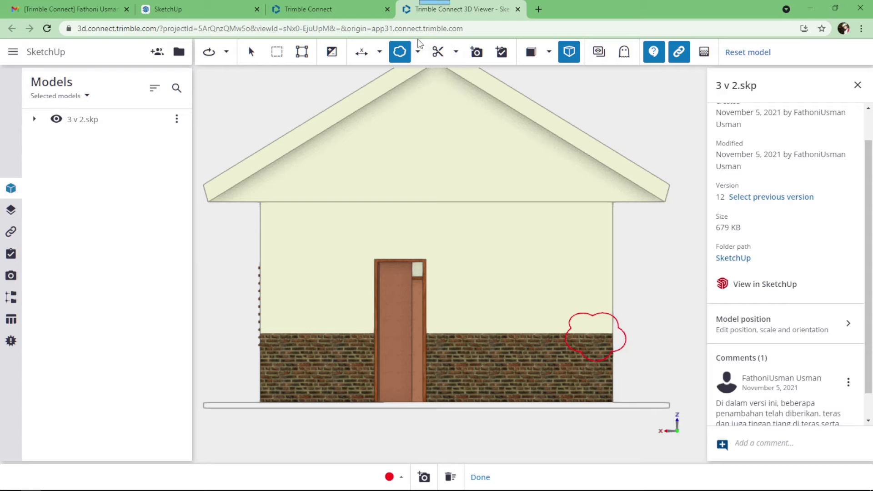
click(417, 51)
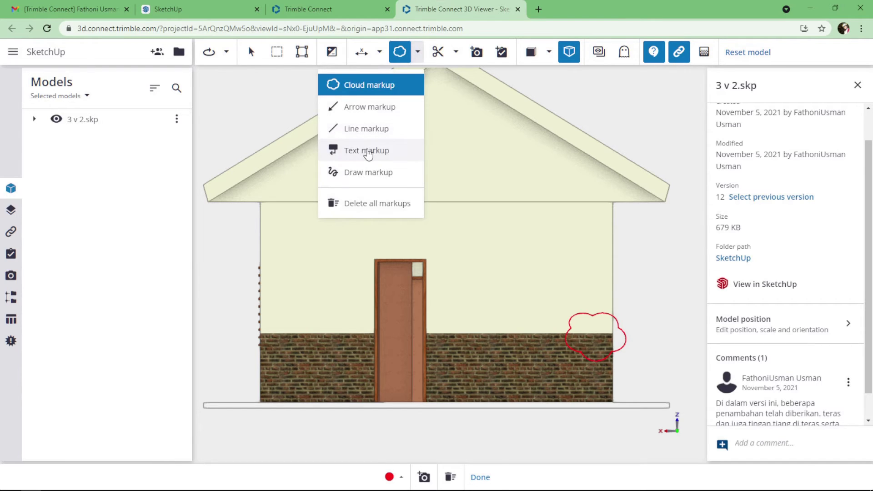
click(368, 150)
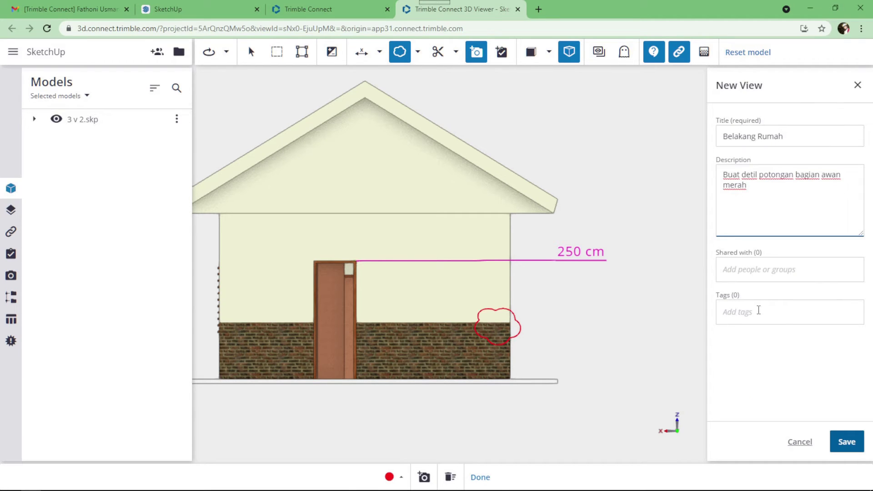
Save the new view as 'Belakang Rumah' and confirm it is listed among the saved views.
click(847, 442)
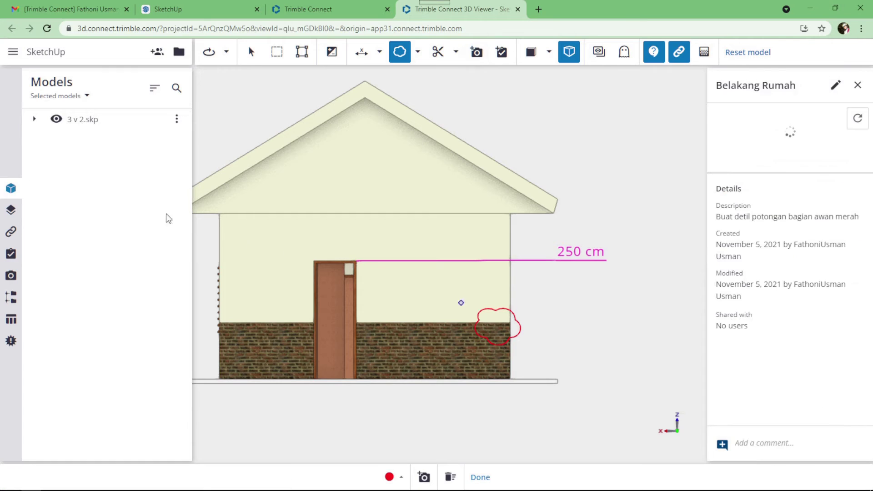
click(9, 278)
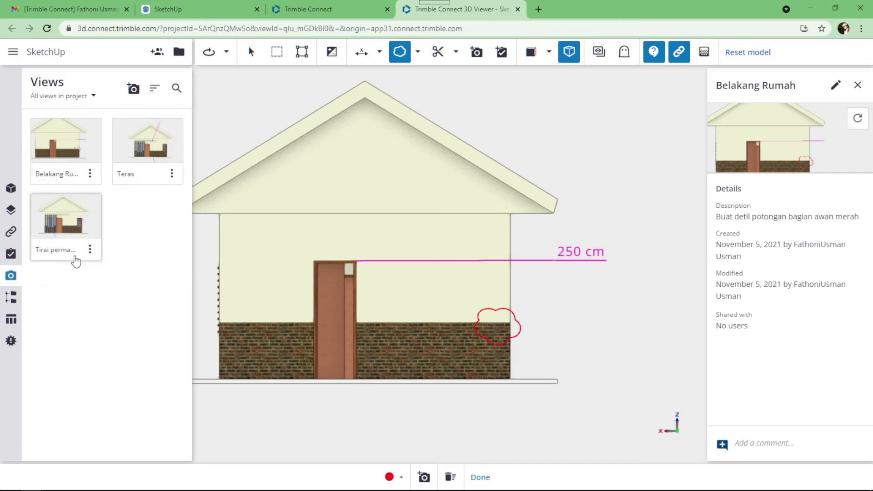
click(858, 85)
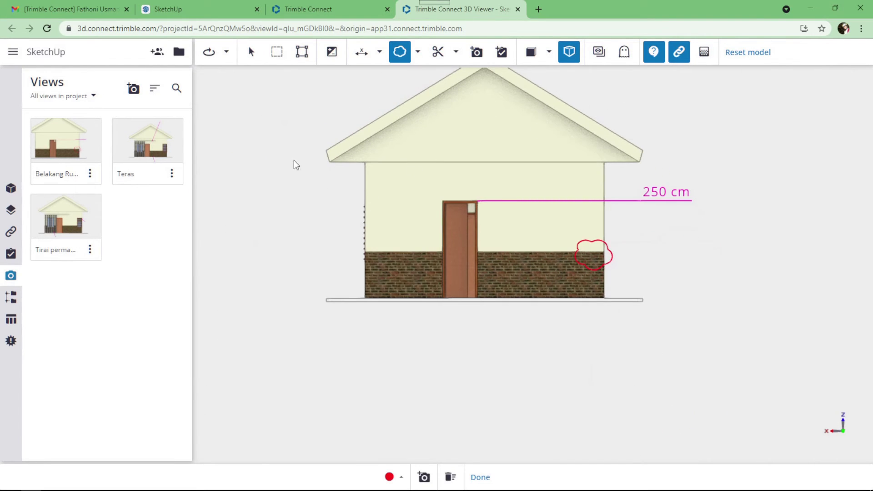
middle_drag(352, 194, 343, 257)
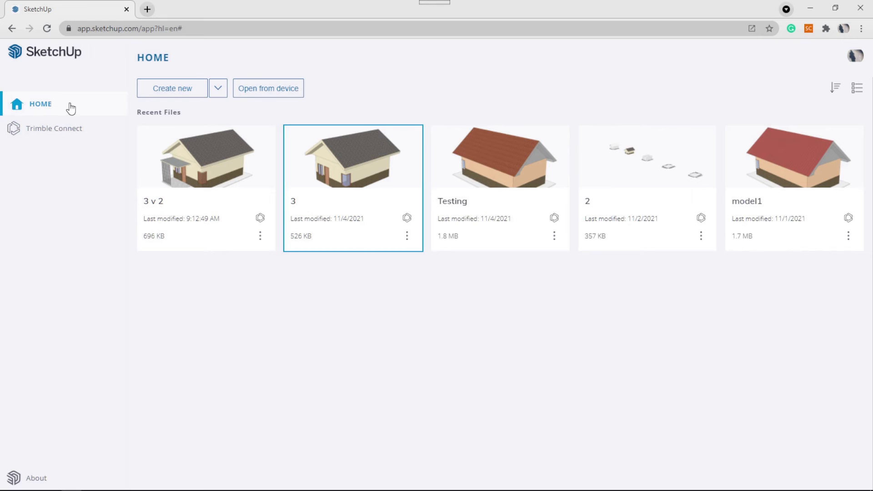
List the Trimble Connect files and open the 3 v 2 project folder in a new browser tab.
click(48, 132)
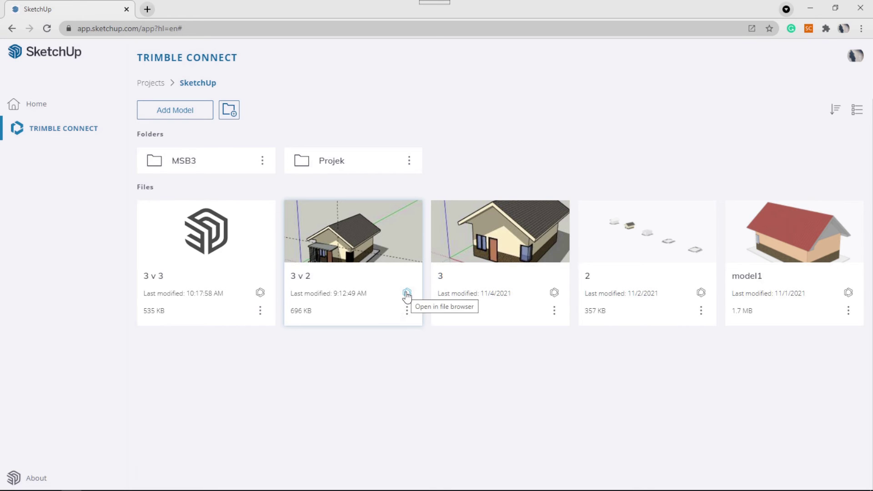
click(407, 294)
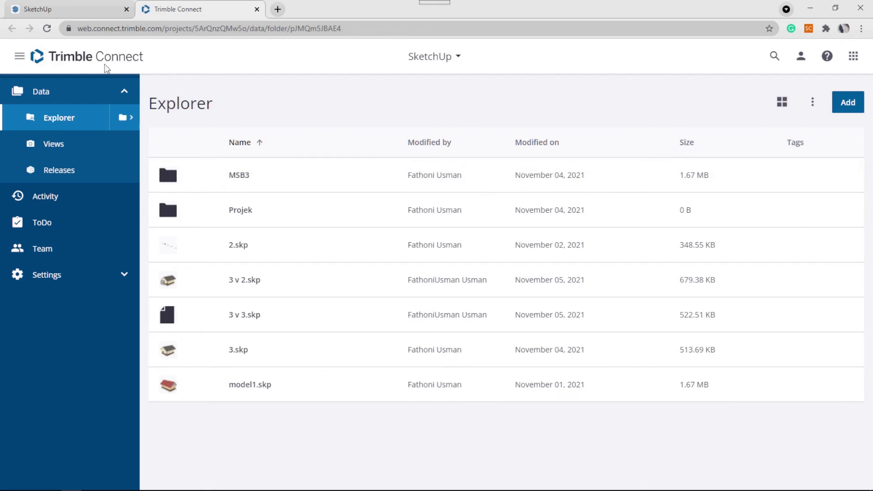
click(78, 9)
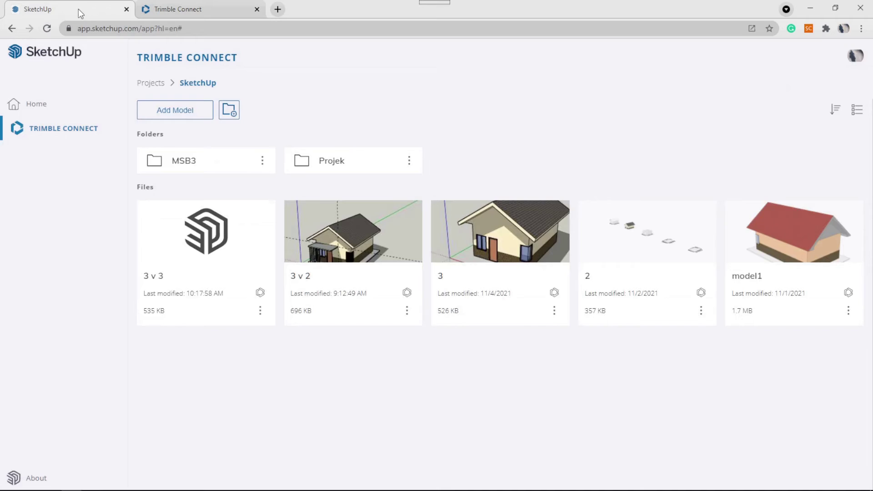
Open the 3 v 2 house model, zoom in, and return to the Trimble Connect explorer.
click(393, 279)
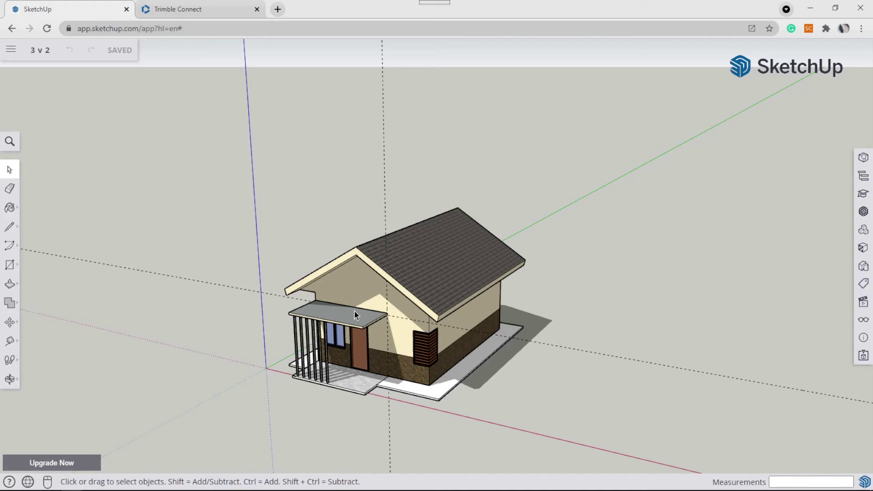
scroll(354, 311, up, 5)
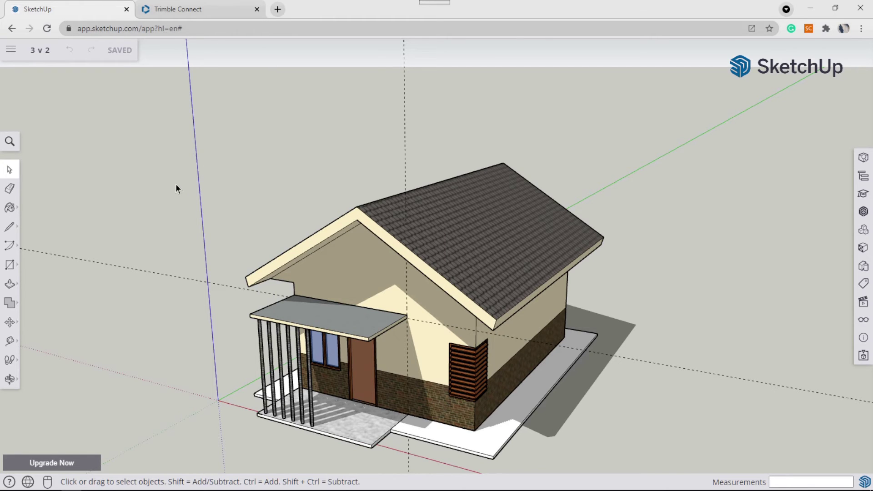
click(196, 10)
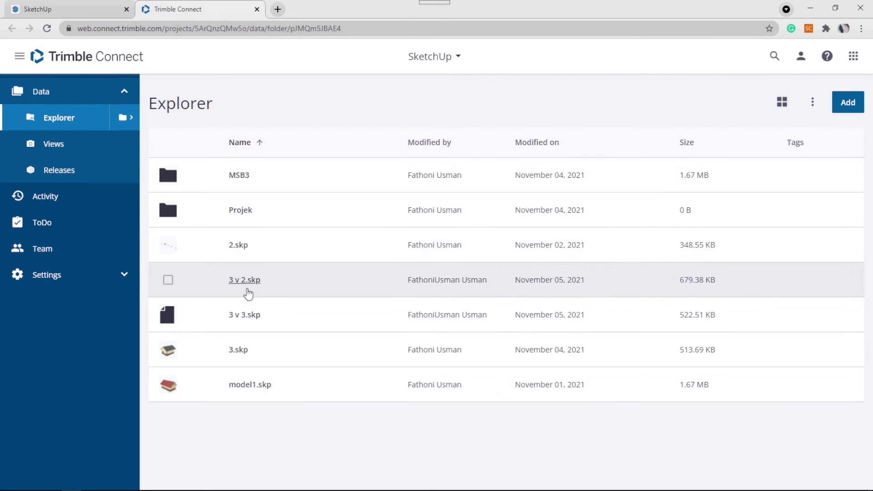
Load 3 v 2.skp in the 3D Viewer and show its saved views.
click(248, 281)
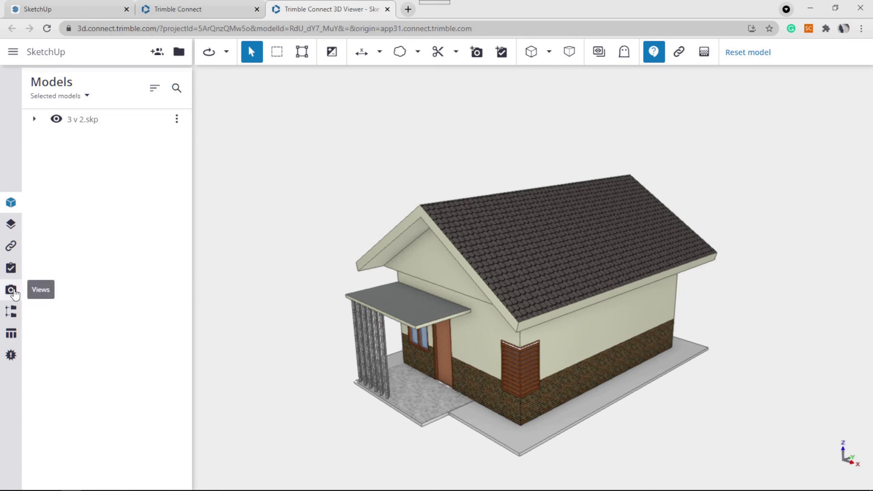
click(10, 290)
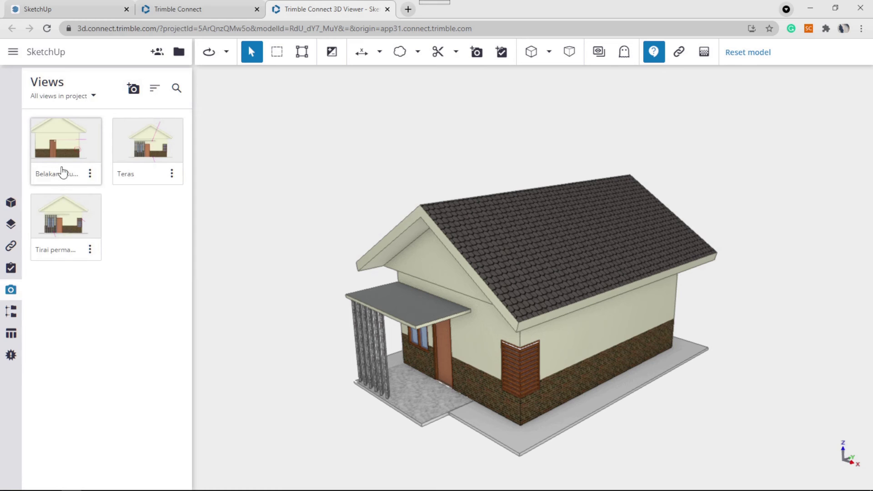
Load the Belakang Rumah view and show its details.
click(70, 141)
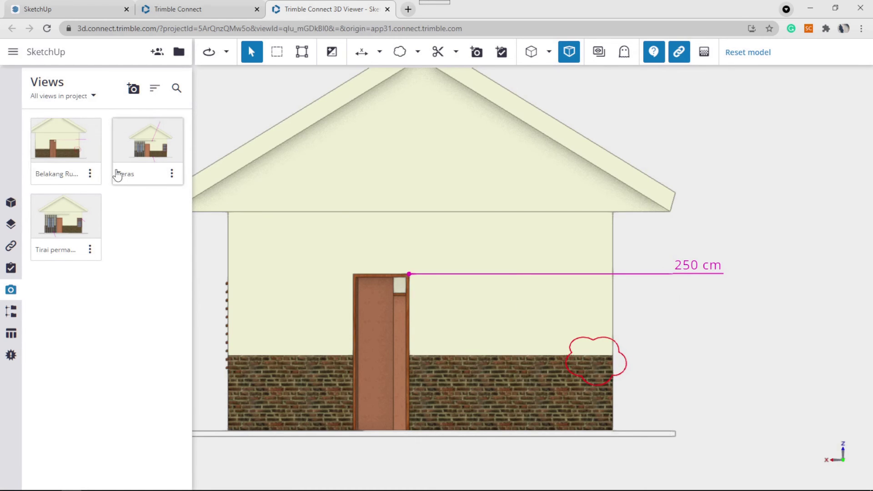
click(90, 174)
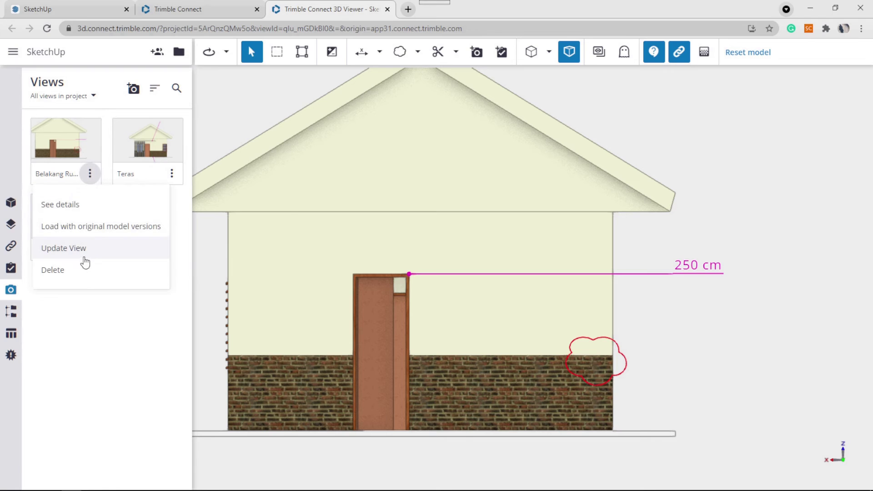
click(71, 210)
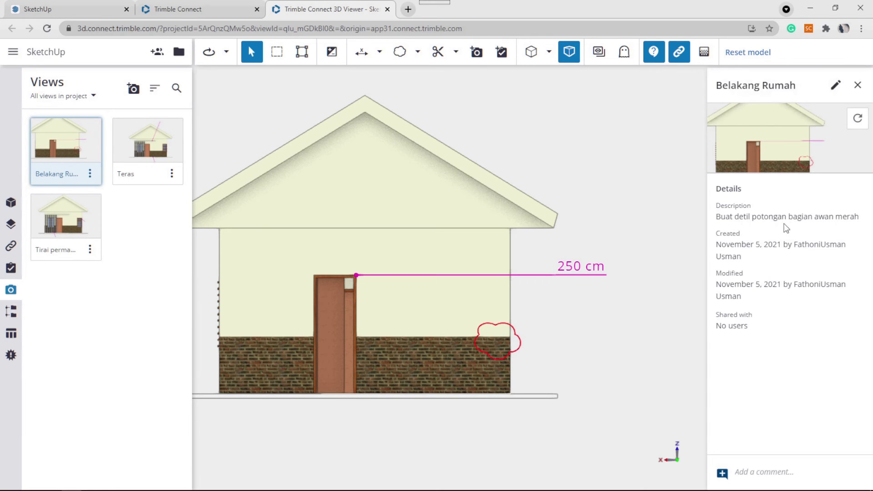
double_click(742, 218)
click(749, 221)
Post the comment 'Siap bro..' on the Belakang Rumah view.
click(753, 476)
text(Baik bro)
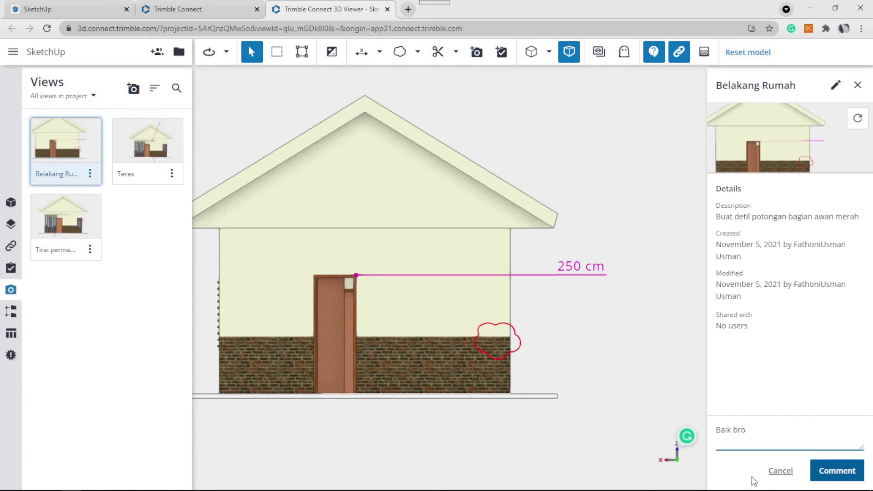
key(BackSpace)
key(BackSpace)
key(BackSpace)
key(BackSpace)
key(BackSpace)
key(BackSpace)
key(BackSpace)
text(Siap bro..)
click(830, 464)
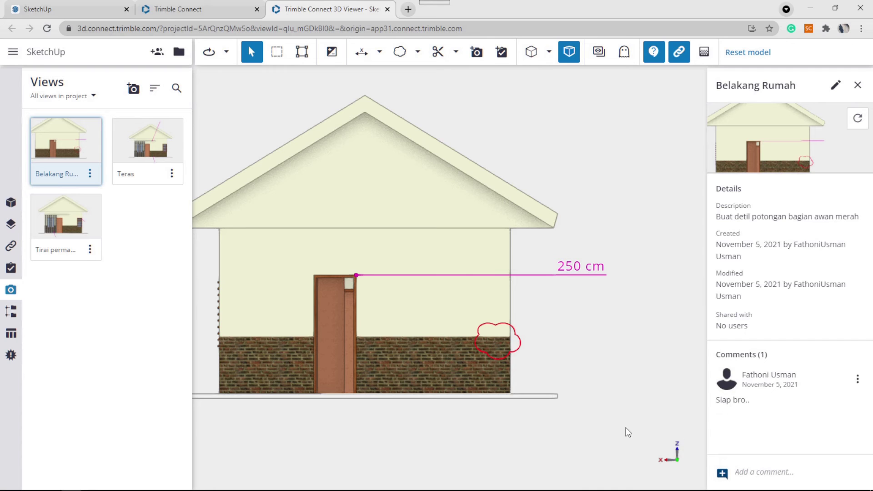
Zoom and pan to bring the full 3D house back into view.
scroll(283, 287, down, 3)
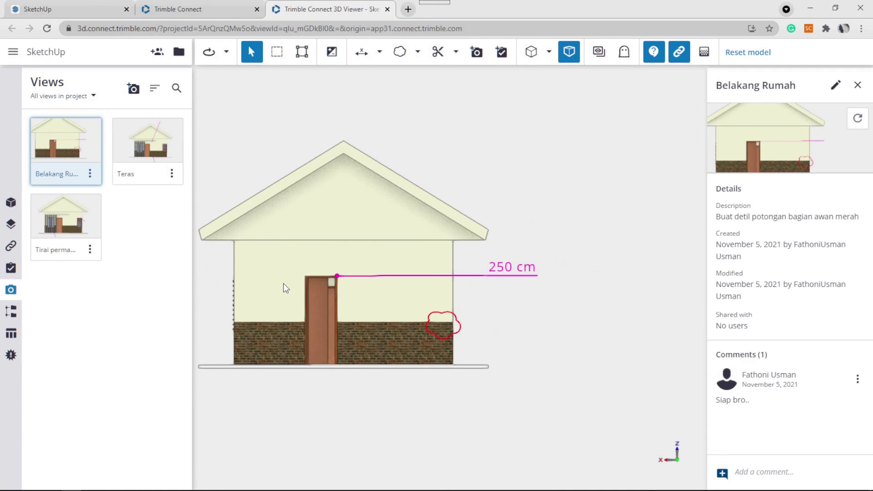
middle_drag(256, 270, 325, 261)
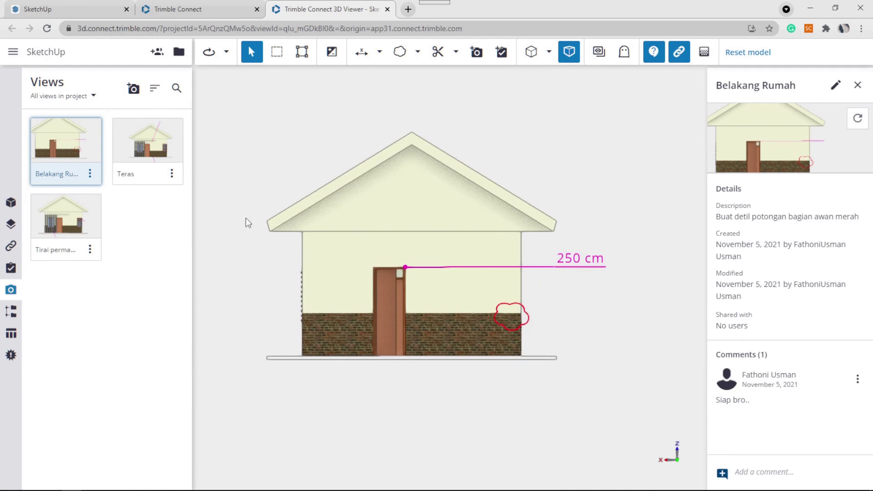
middle_drag(256, 285, 285, 289)
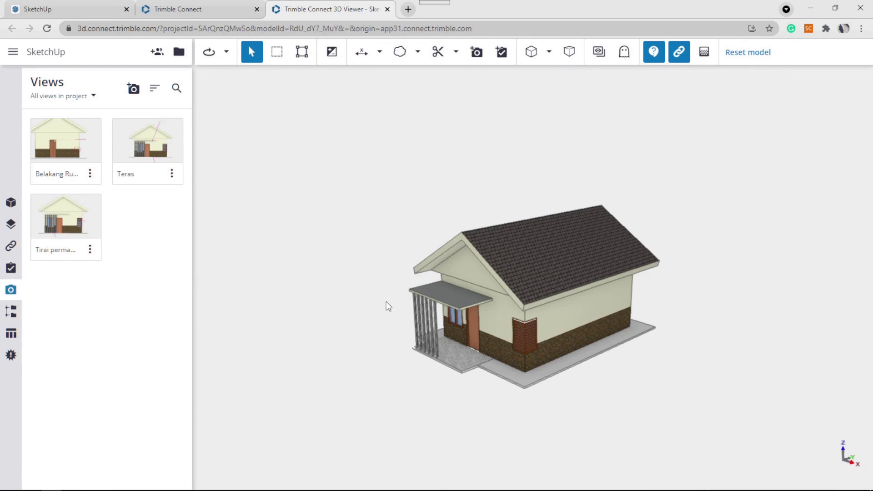
scroll(386, 302, up, 2)
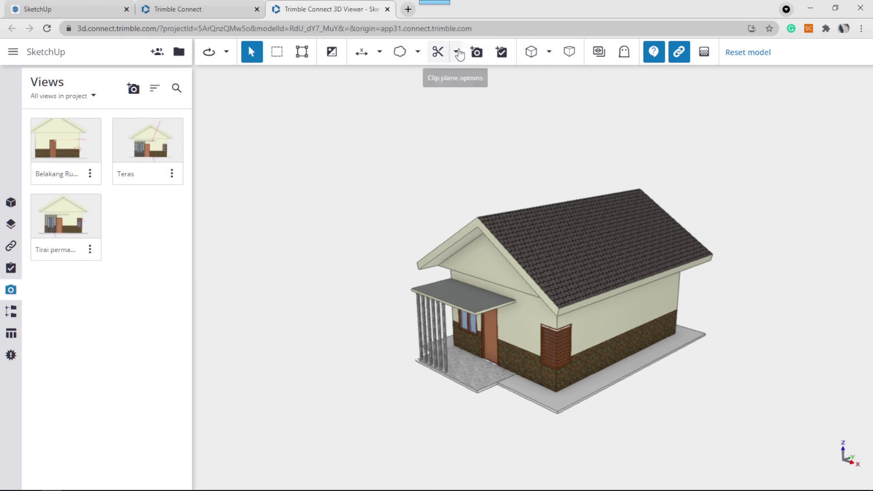
click(457, 53)
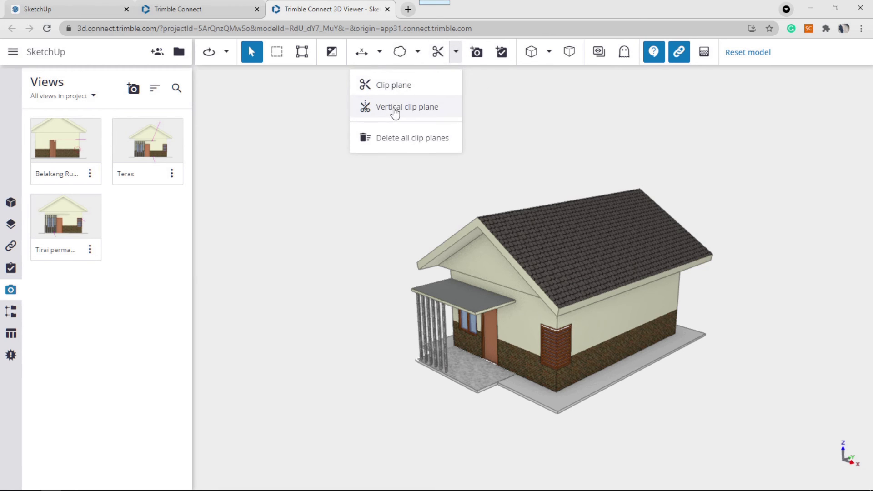
click(403, 88)
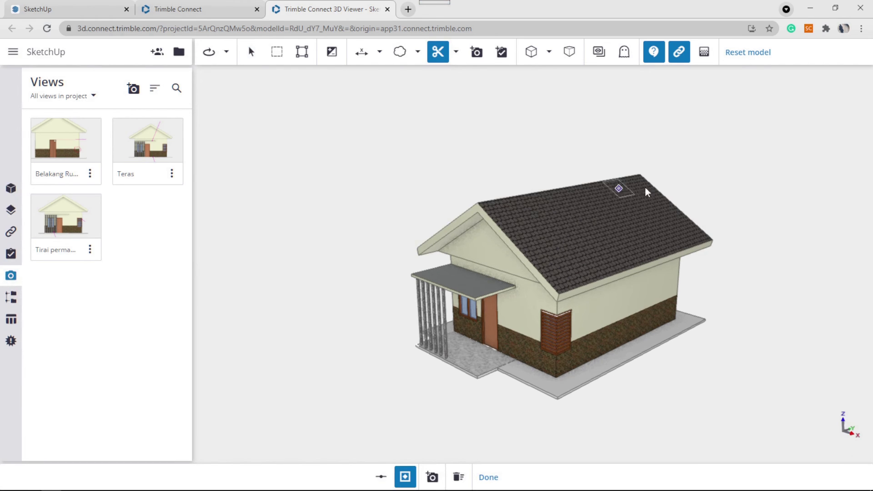
click(577, 230)
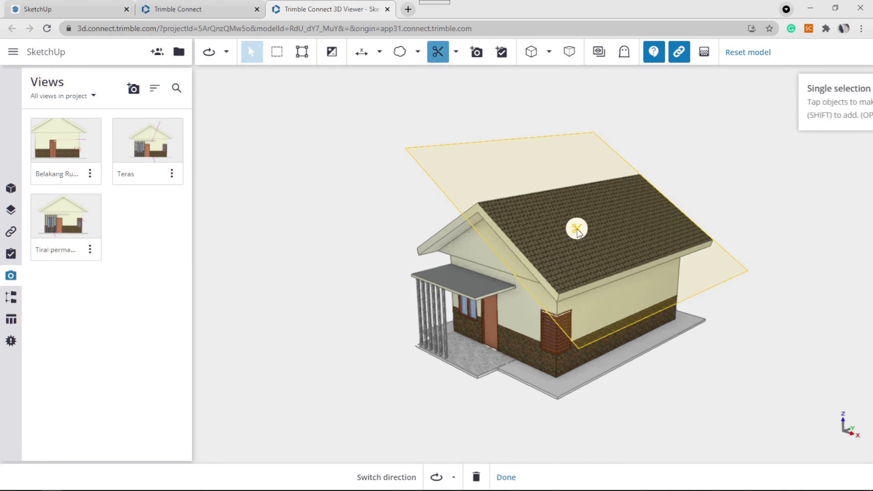
drag(575, 229, 547, 278)
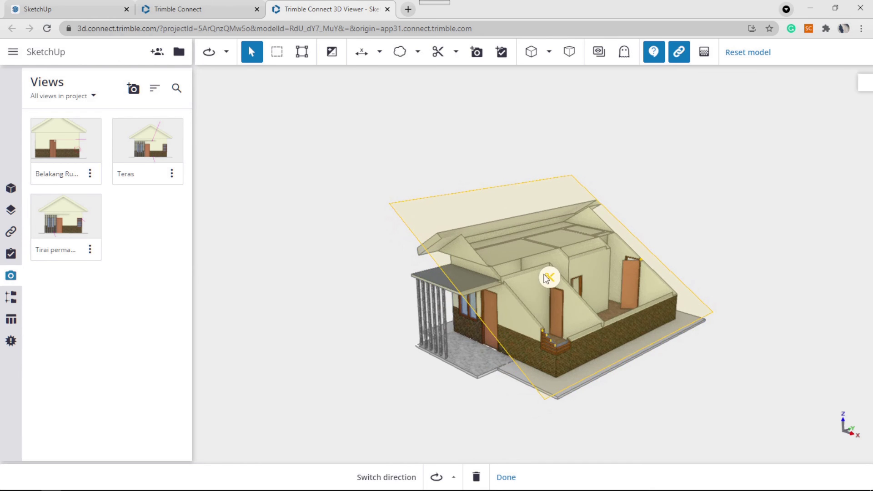
click(453, 478)
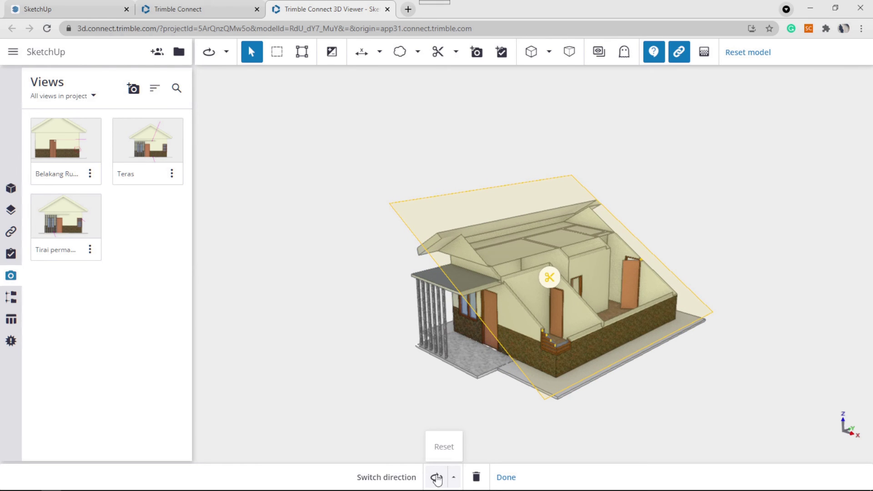
click(476, 477)
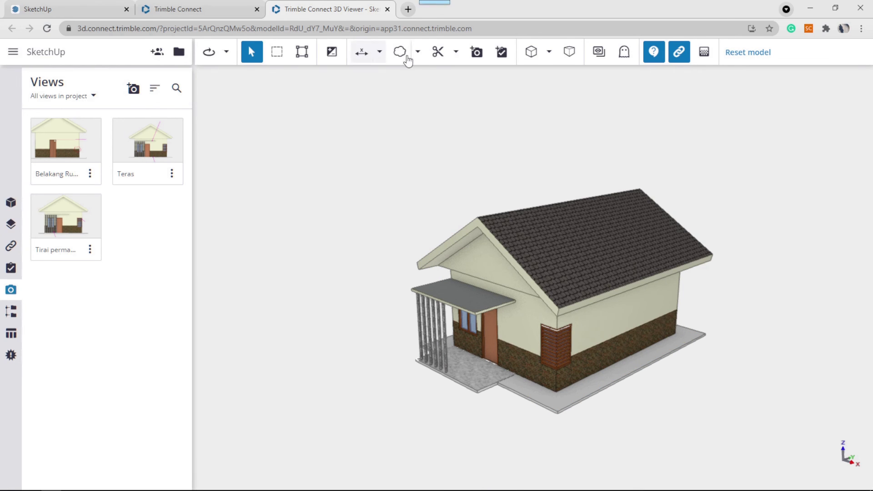
Add a clip plane on the porch floor and raise it to cut through the walls.
click(436, 51)
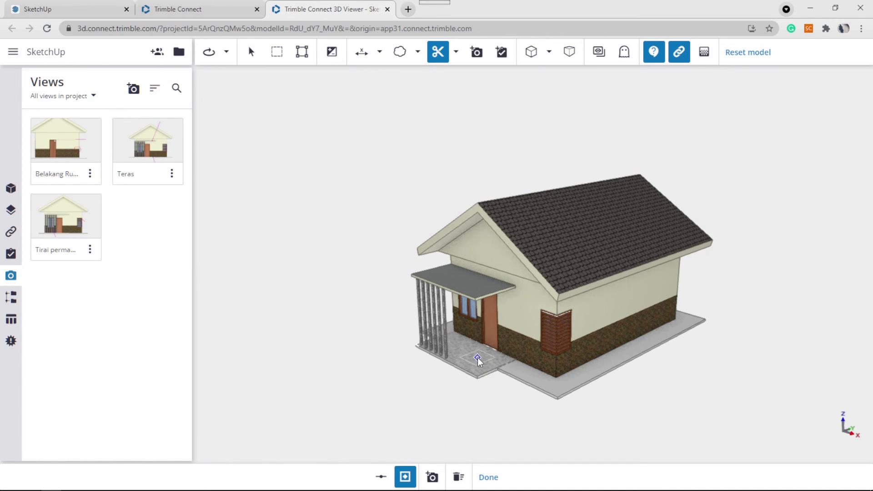
click(477, 359)
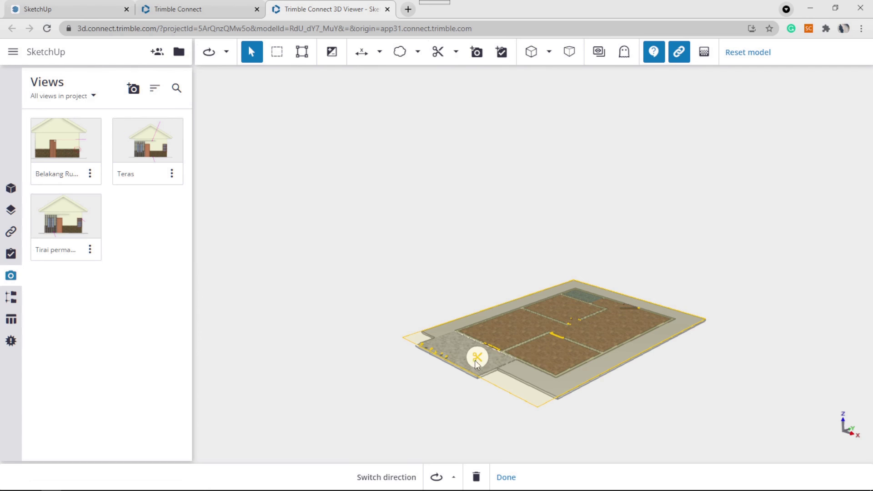
drag(481, 359, 482, 334)
scroll(567, 308, up, 5)
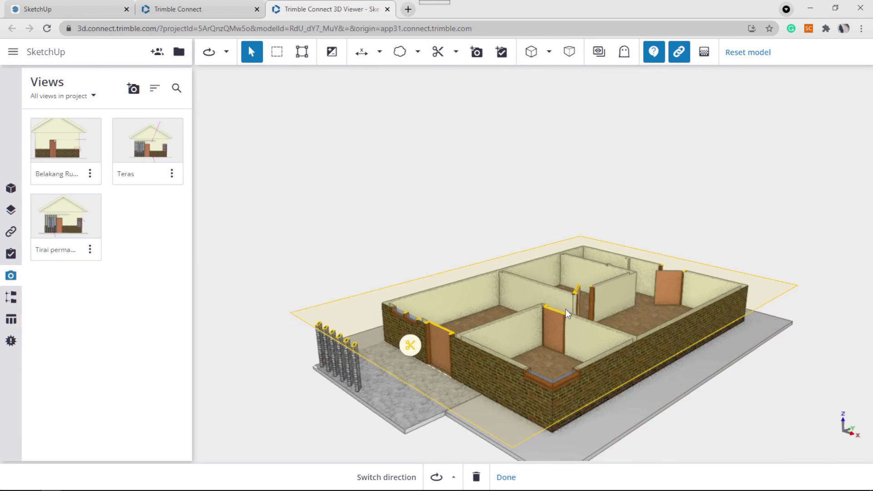
scroll(536, 311, up, 2)
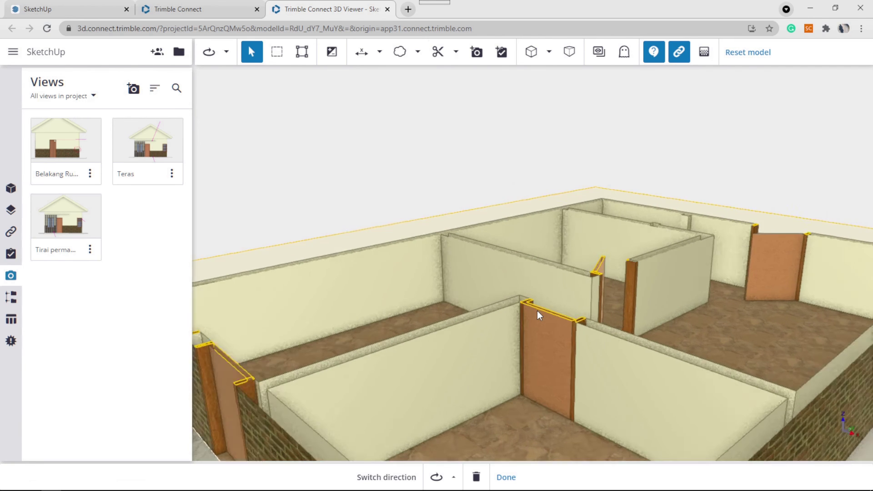
scroll(539, 306, down, 5)
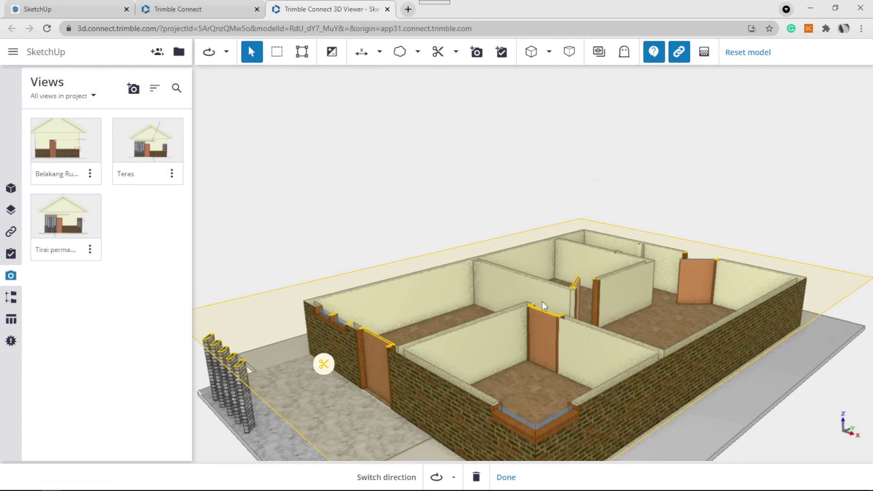
Switch to Top view and zoom in on the sectioned floor plan.
click(550, 53)
click(514, 105)
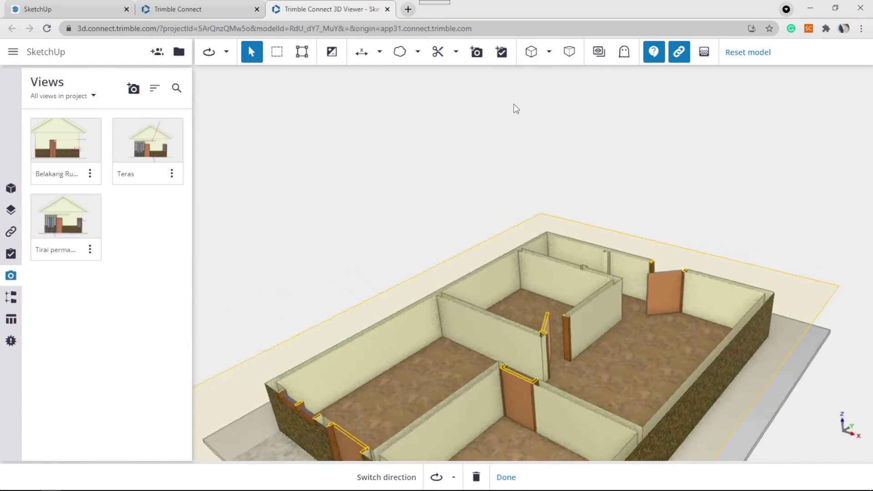
scroll(536, 186, up, 2)
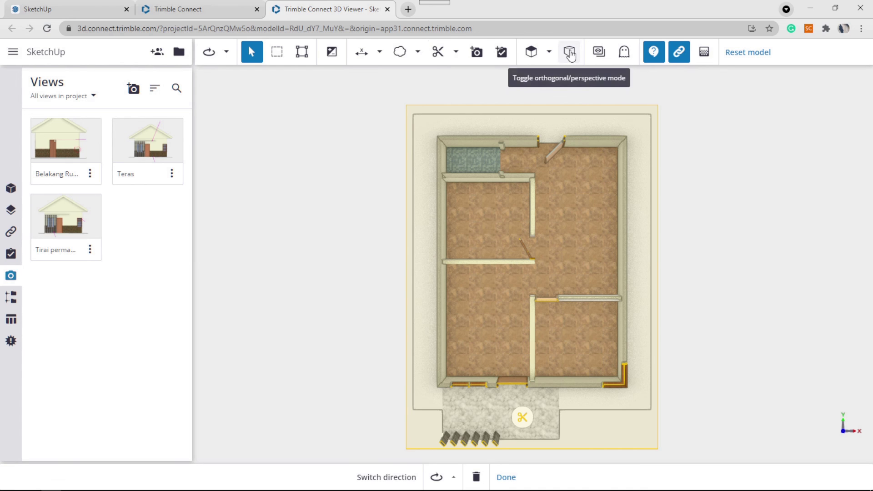
Show the floor plan in orthographic projection and adjust the zoom.
click(570, 53)
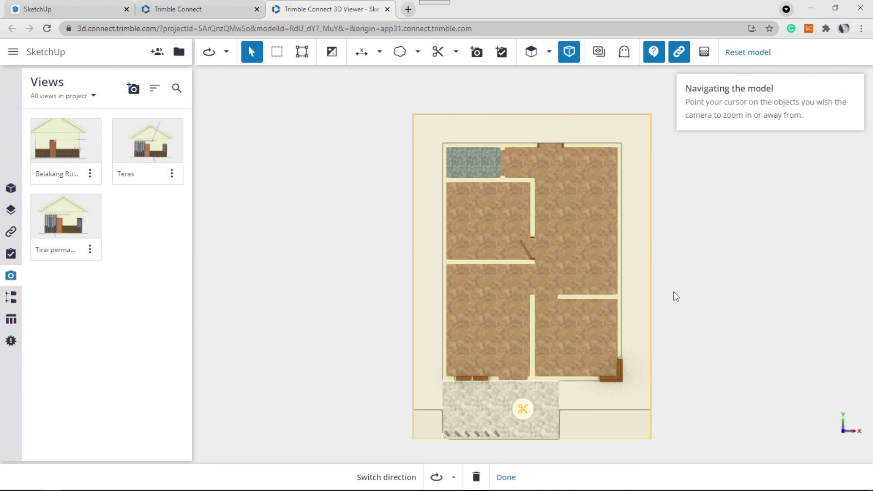
scroll(622, 314, up, 1)
scroll(622, 315, up, 3)
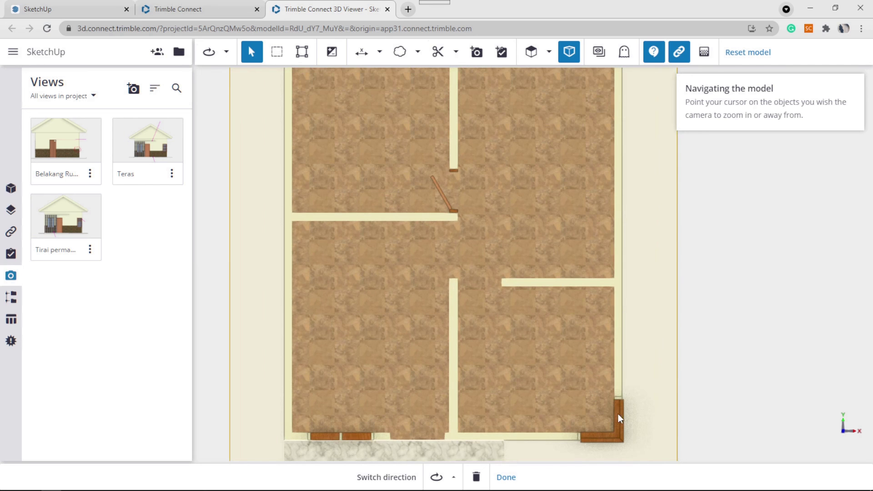
scroll(618, 418, up, 5)
scroll(641, 364, down, 4)
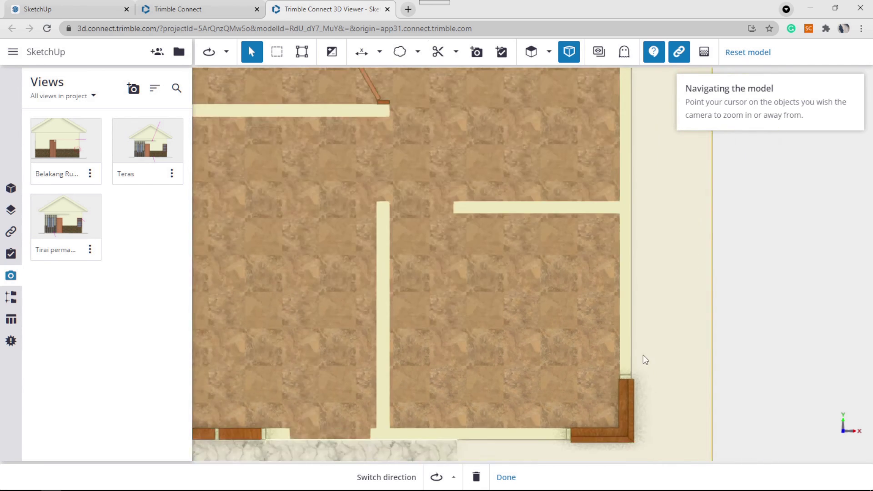
scroll(644, 357, down, 2)
scroll(621, 301, down, 1)
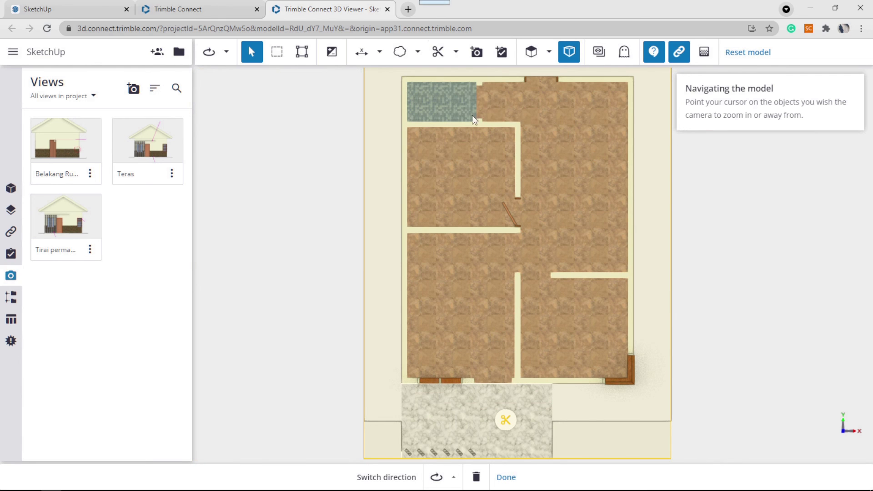
scroll(576, 177, down, 1)
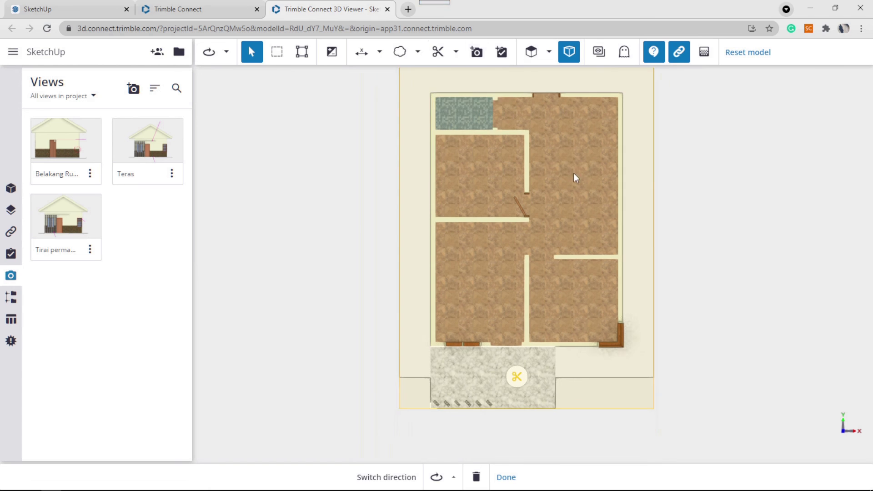
Shift the plan left and finish editing the clip plane.
middle_drag(675, 190, 631, 197)
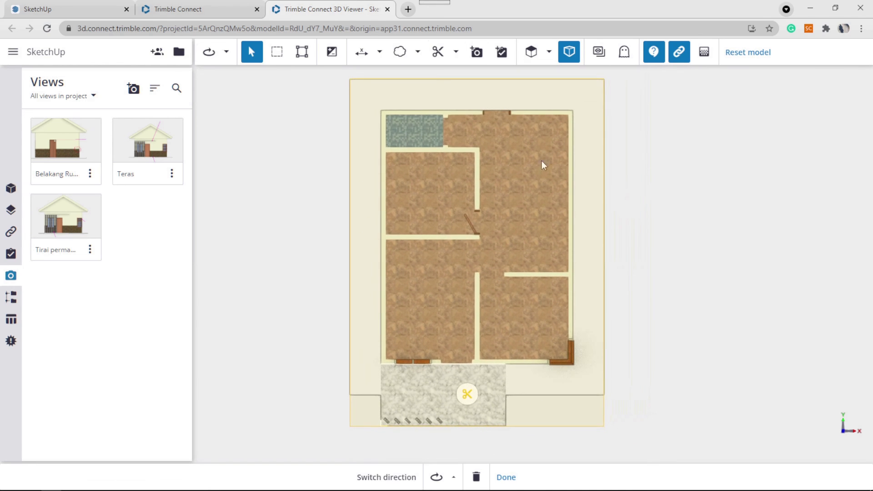
click(456, 54)
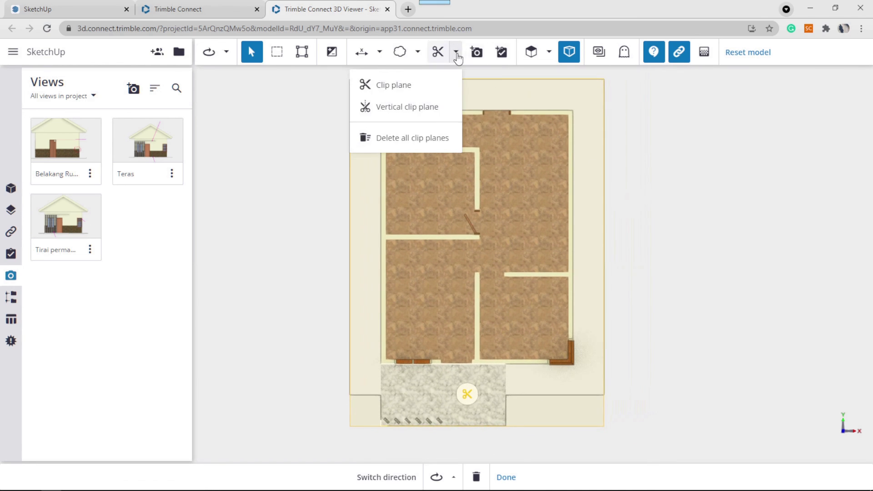
click(633, 217)
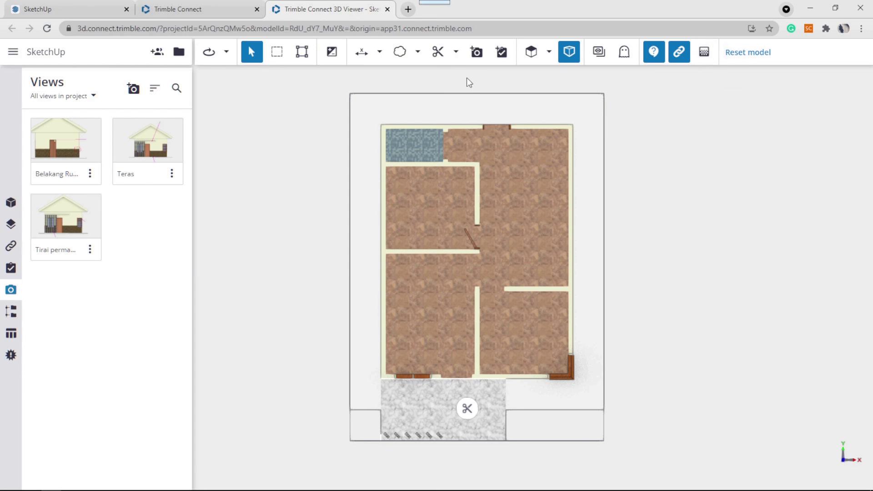
Delete all clip planes from the model.
click(440, 53)
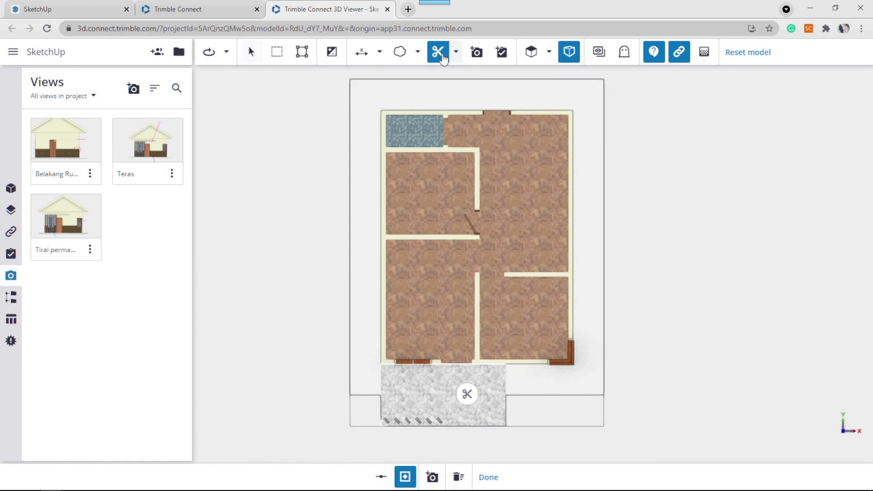
click(458, 477)
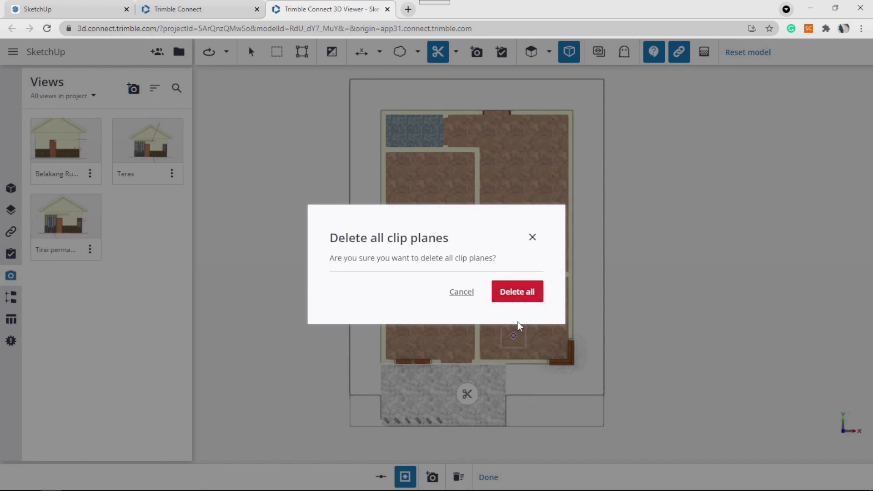
click(526, 293)
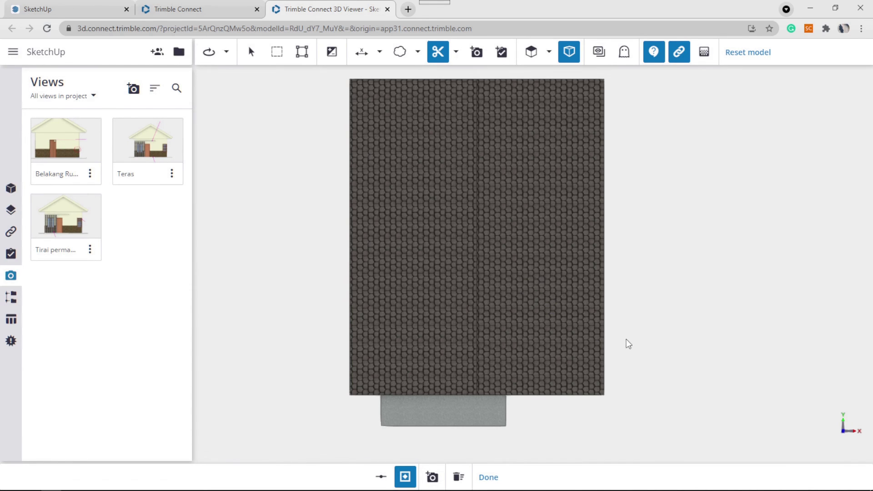
Return to perspective projection and show the house in Axon view.
click(569, 52)
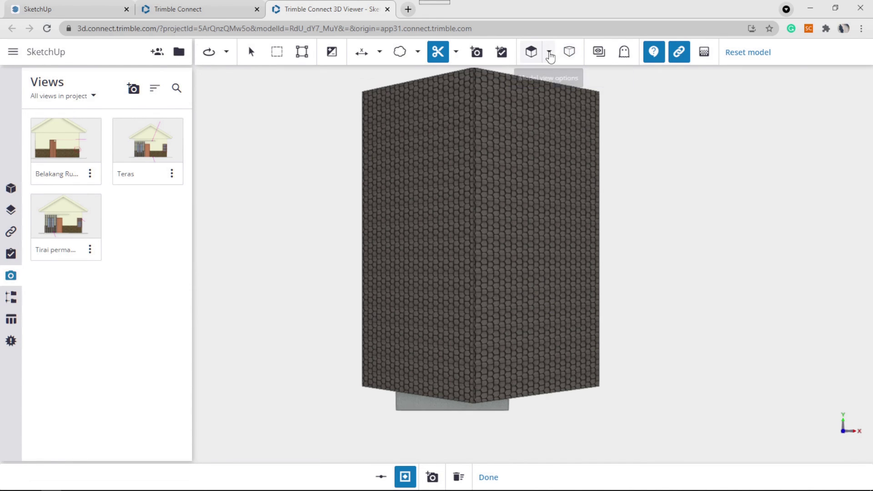
click(549, 53)
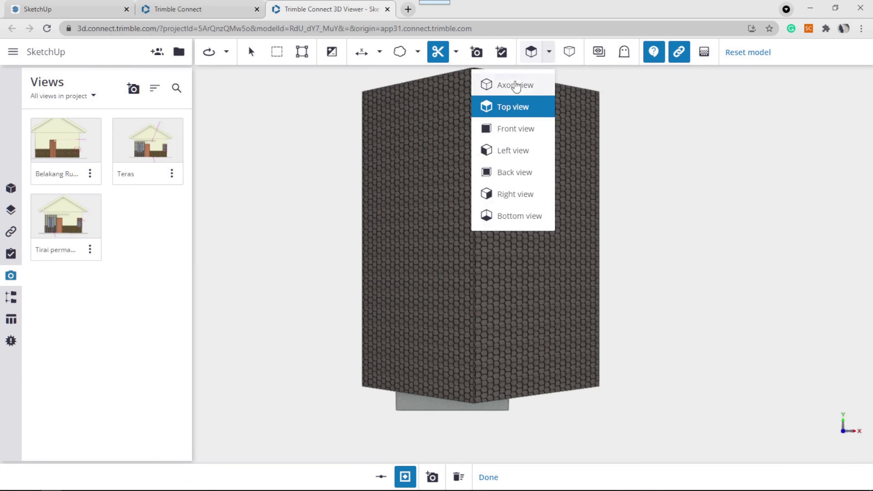
click(516, 85)
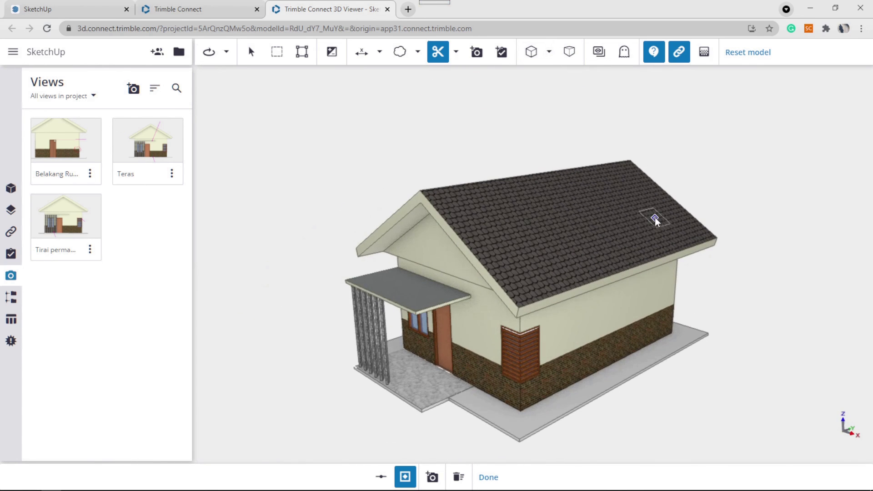
Set model transparency to fully translucent.
click(704, 52)
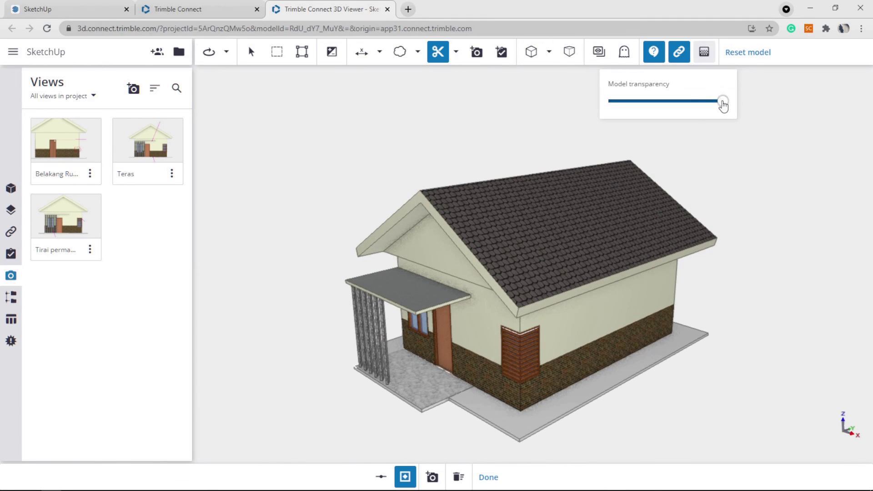
drag(723, 104, 592, 117)
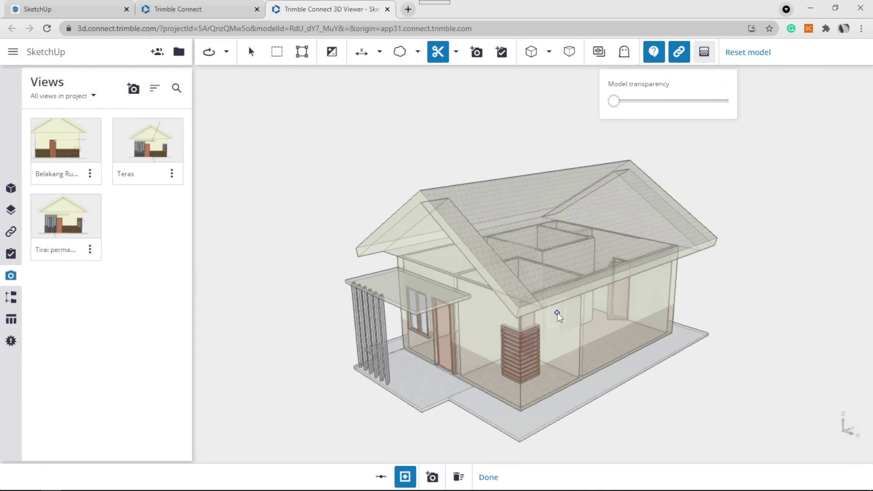
scroll(549, 332, down, 2)
scroll(547, 336, up, 5)
scroll(550, 336, down, 4)
Orbit and pan toward a top-down view to see interior walls and doors through the roof.
drag(597, 314, 703, 308)
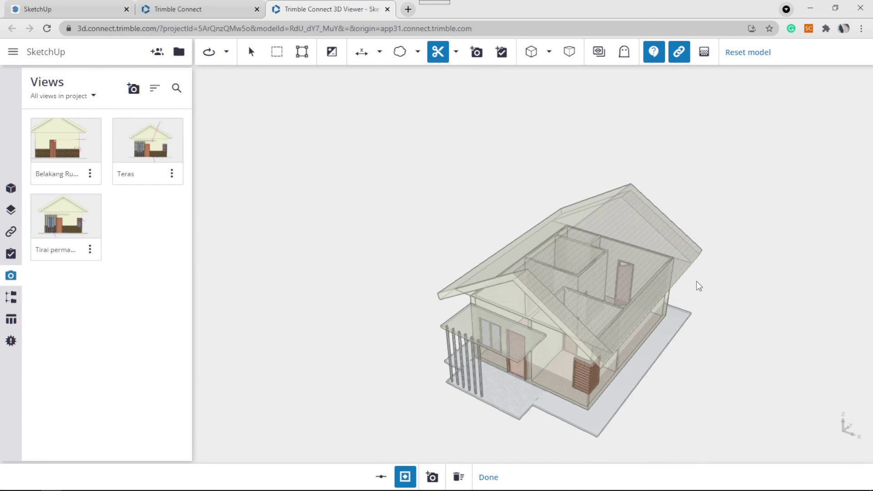
middle_drag(699, 286, 568, 238)
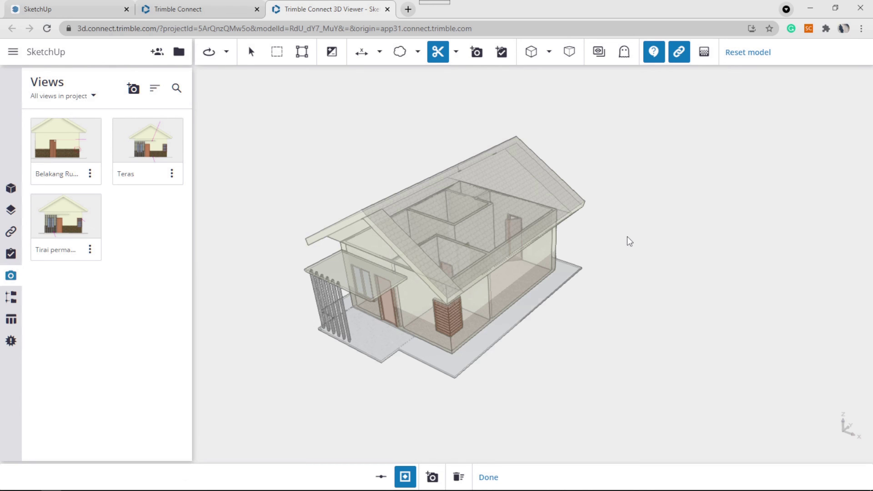
drag(629, 236, 605, 218)
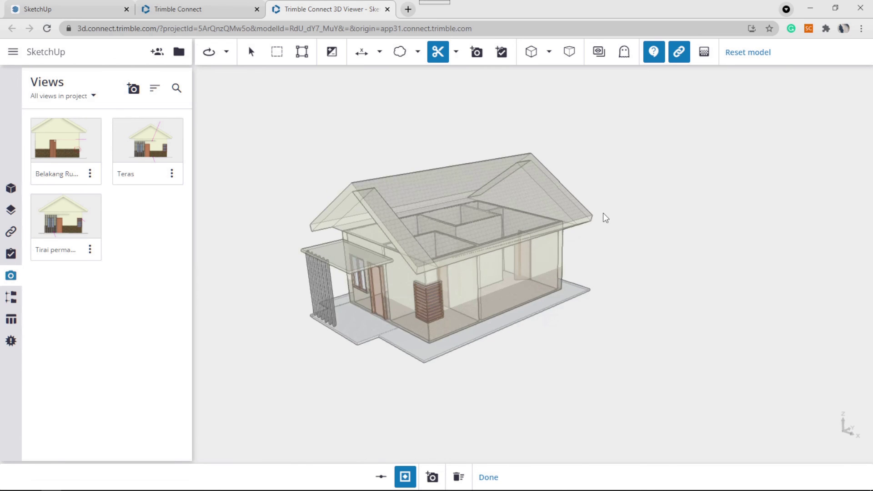
scroll(608, 211, down, 3)
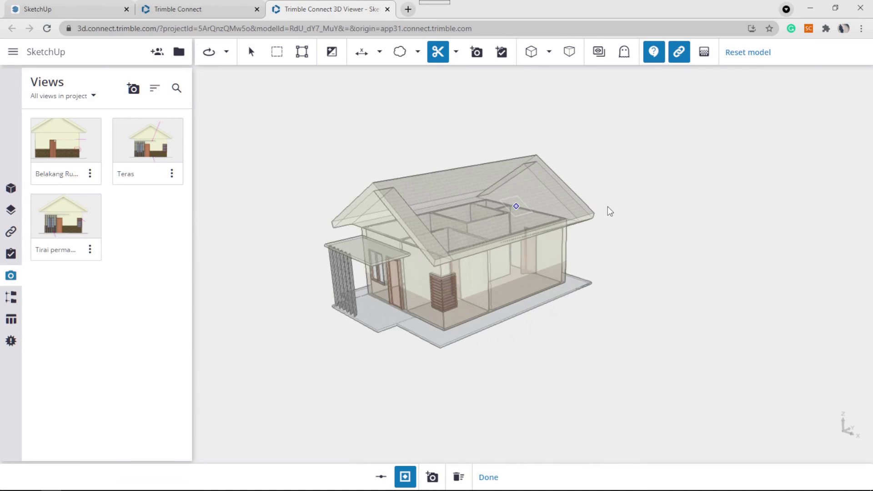
scroll(608, 206, up, 2)
middle_drag(608, 204, 647, 195)
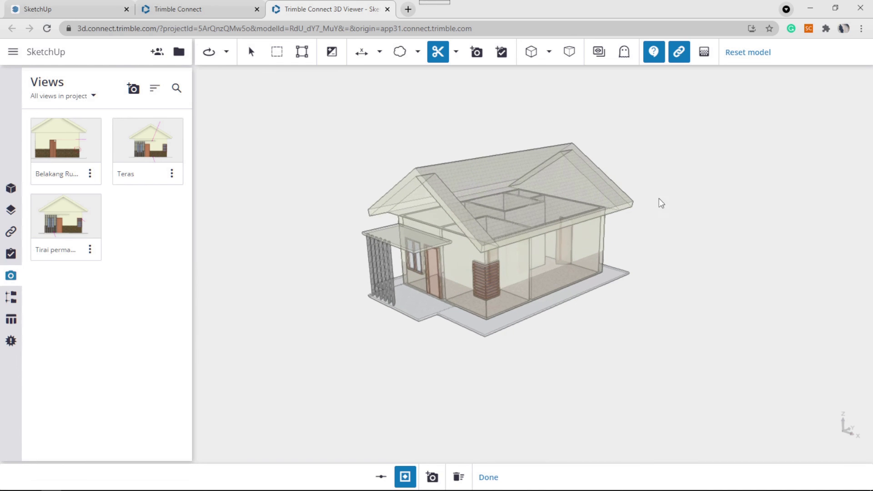
drag(634, 228, 629, 302)
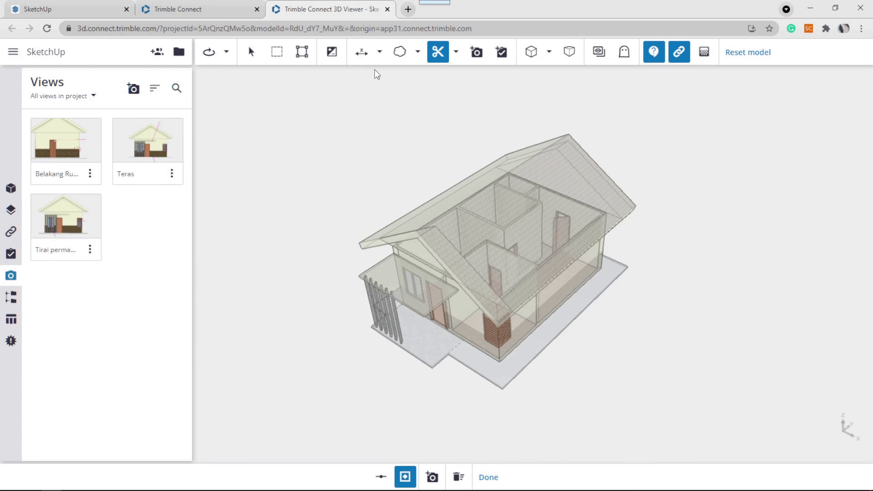